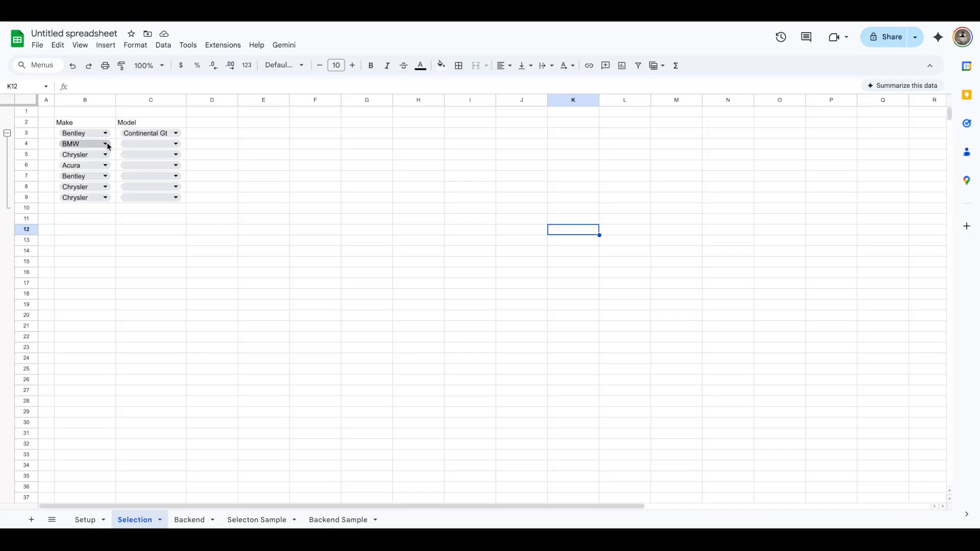
Step: Choose Buick as the make in row 4 and Encore GX as its model
click(81, 246)
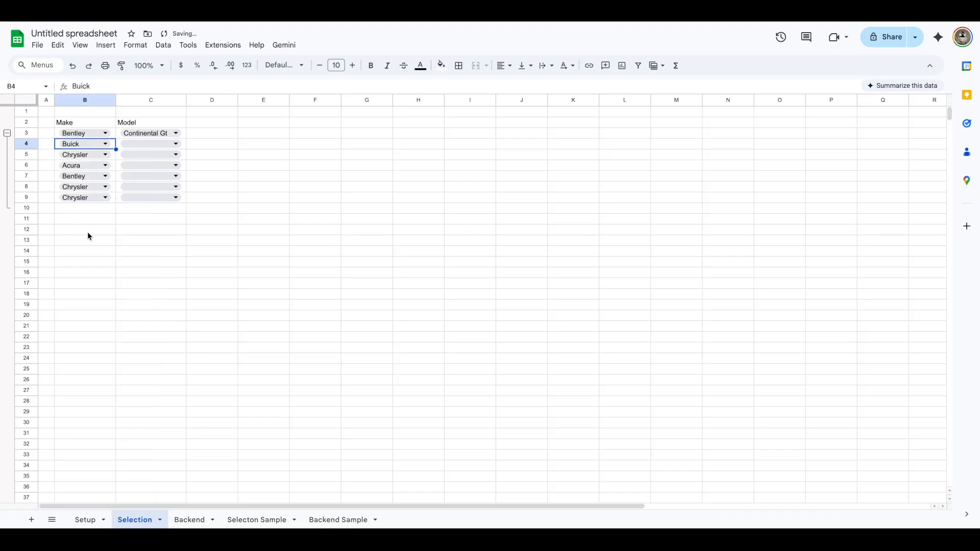
click(176, 144)
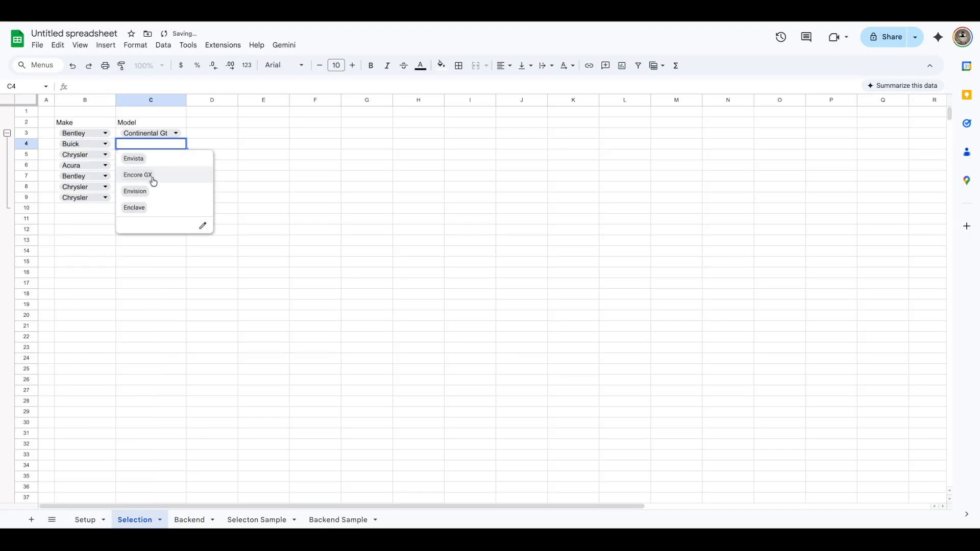
click(156, 176)
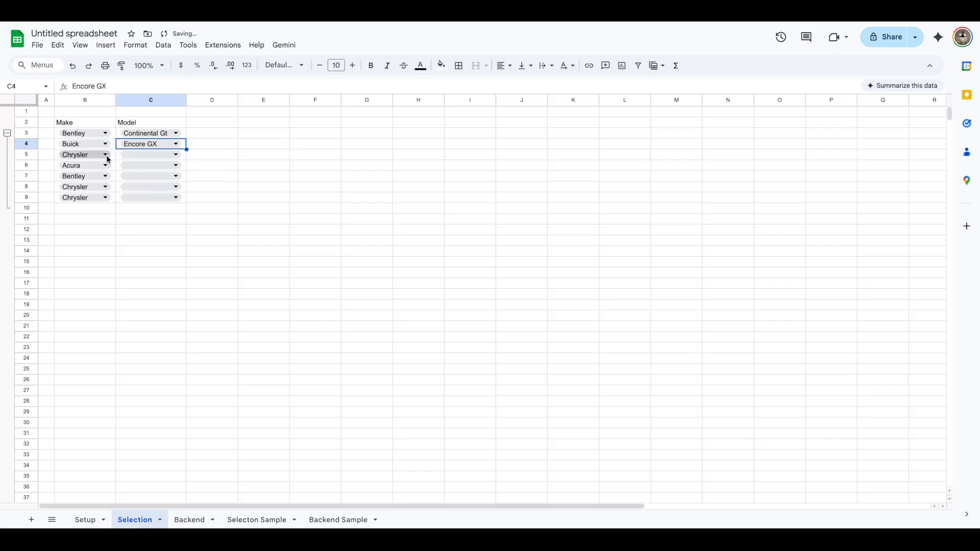
Step: Change the make in row 4 to Dodge and check which models its dependent dropdown offers
click(106, 145)
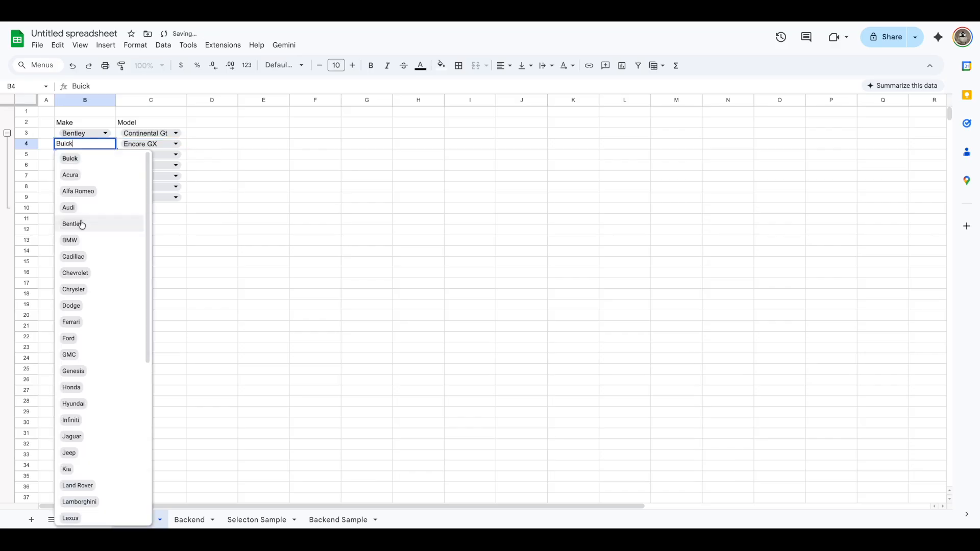
click(76, 305)
click(176, 144)
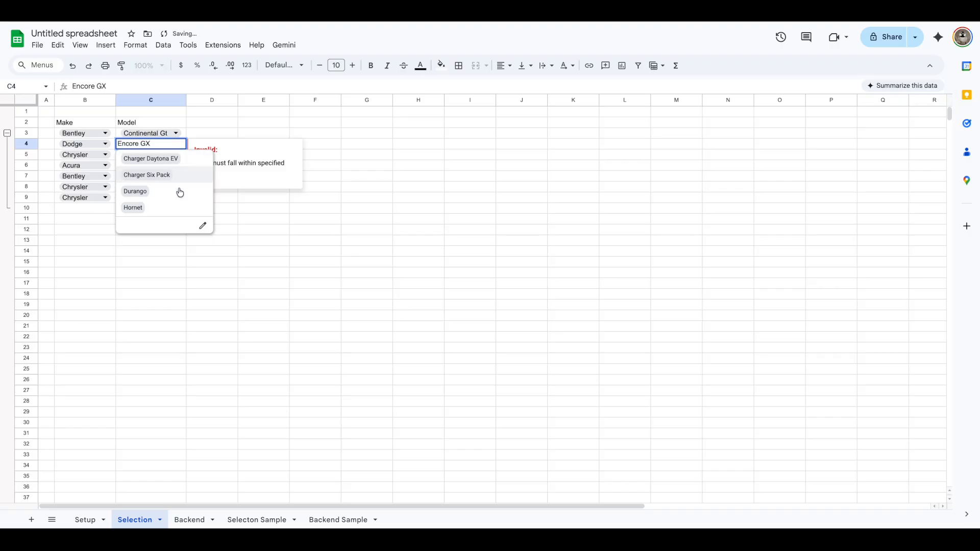
click(140, 253)
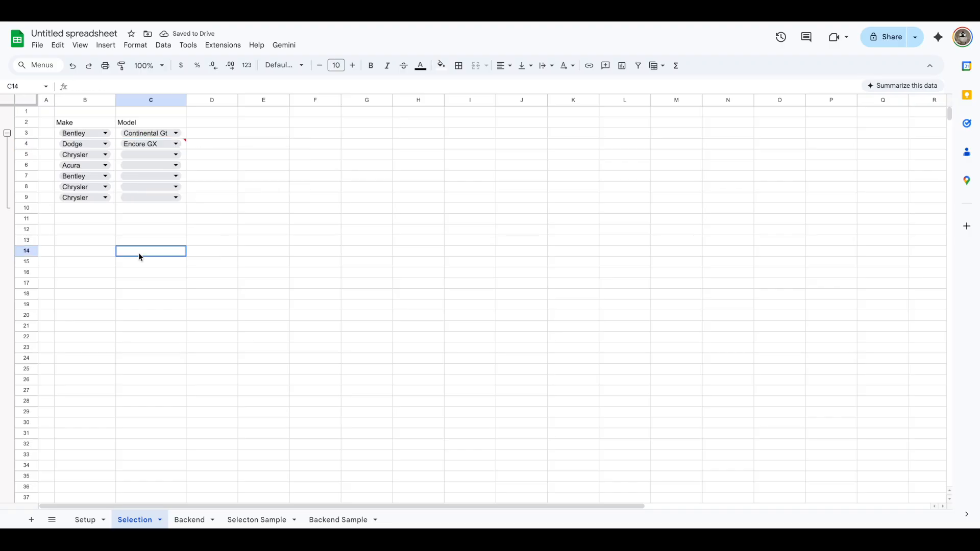
Step: Change the make in row 9 to BMW and check the options in its model dropdown
click(106, 198)
click(77, 293)
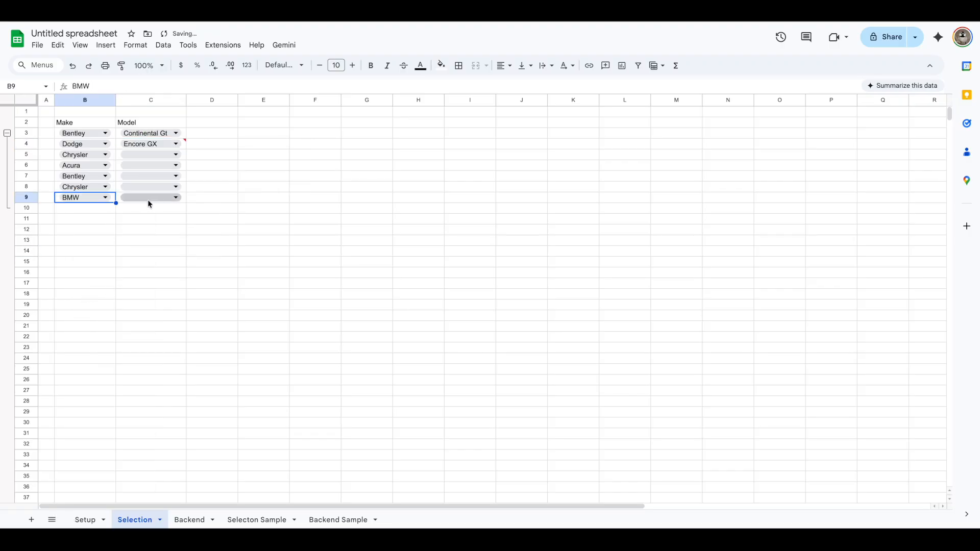
click(174, 198)
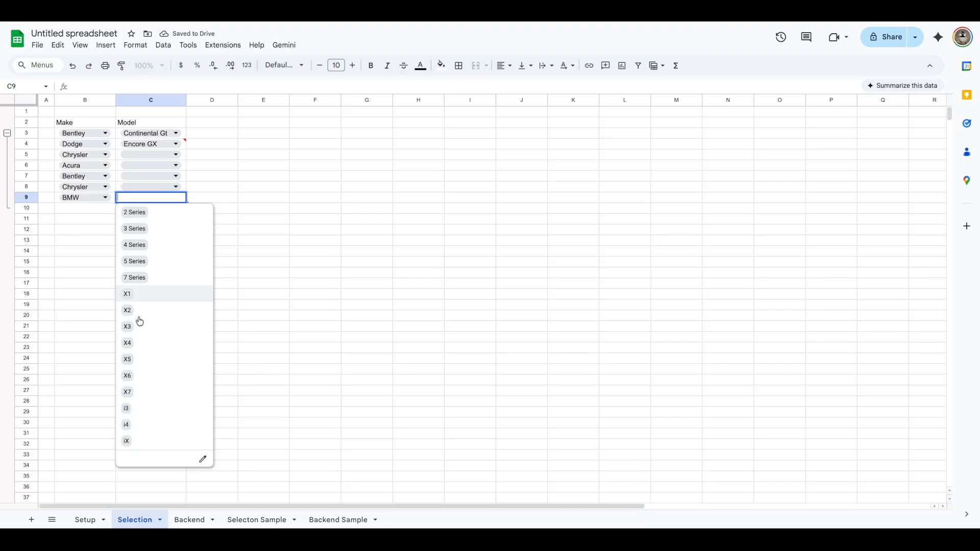
click(240, 259)
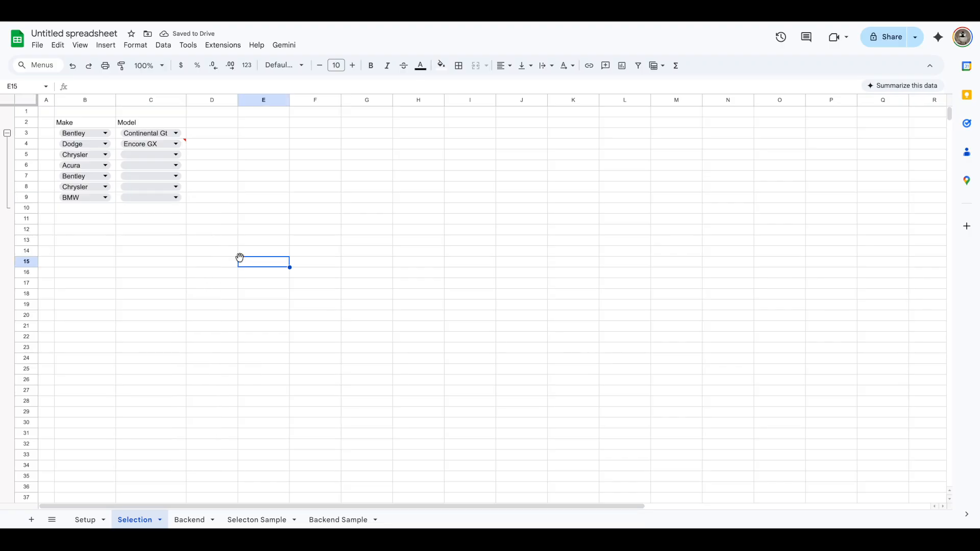
Step: Extend the make and model dropdowns from rows 8 and 9 down to row 12
click(108, 189)
drag(112, 195, 117, 227)
drag(180, 188, 182, 231)
Step: Choose GMC as the make in row 12 and check its model options
click(103, 231)
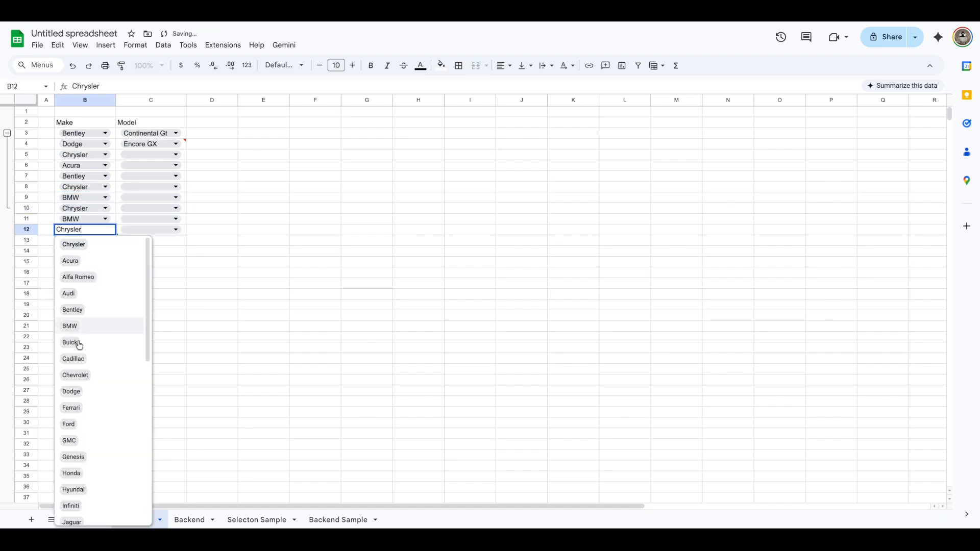
click(71, 440)
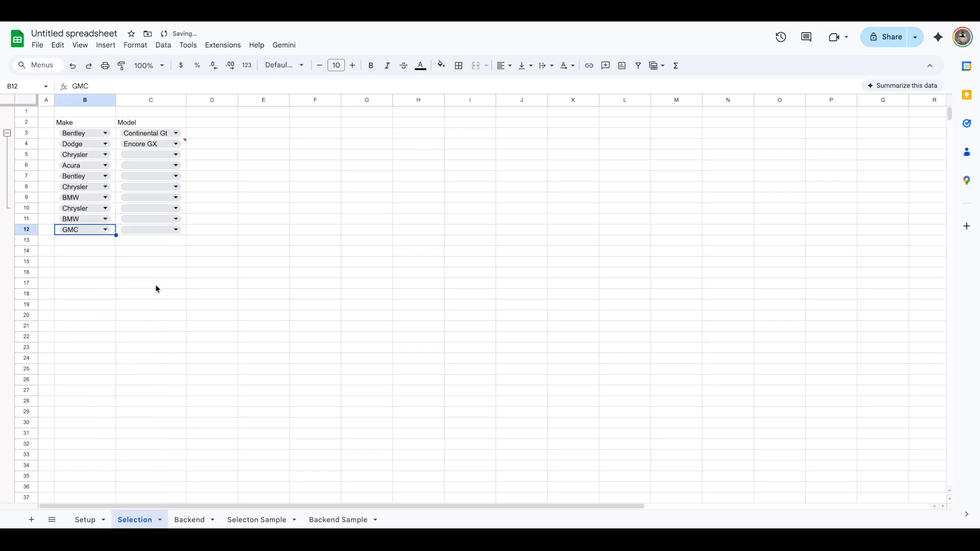
click(177, 231)
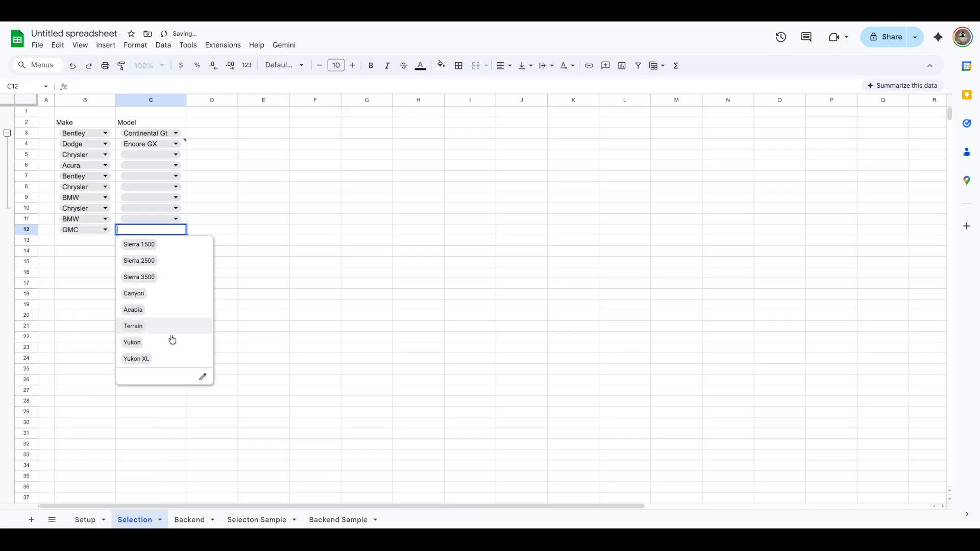
Step: Set the make in row 12 to Honda and check the options in its model dropdown
click(105, 230)
click(88, 475)
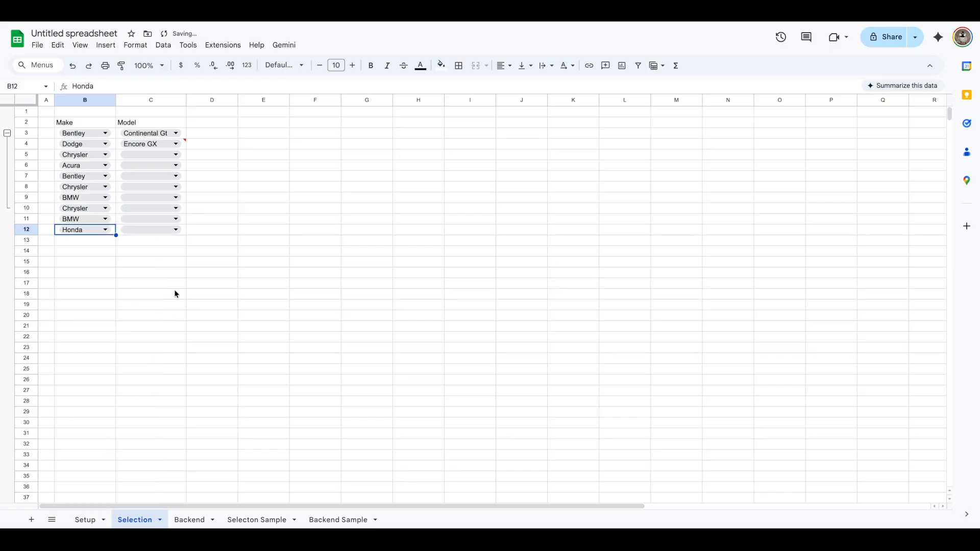
click(176, 230)
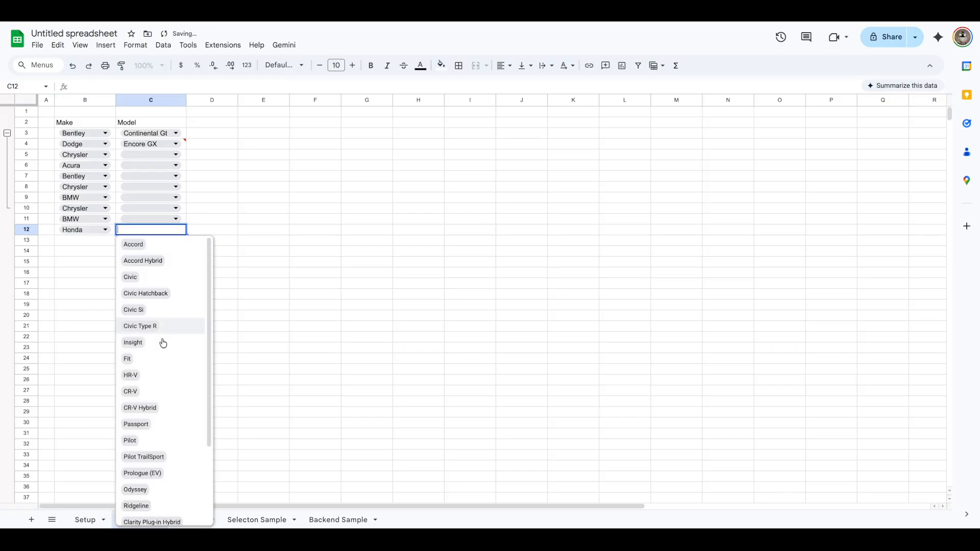
click(317, 348)
Step: Replace the invalid model in row 4 with Charger Daytona EV
click(176, 144)
click(179, 162)
click(309, 229)
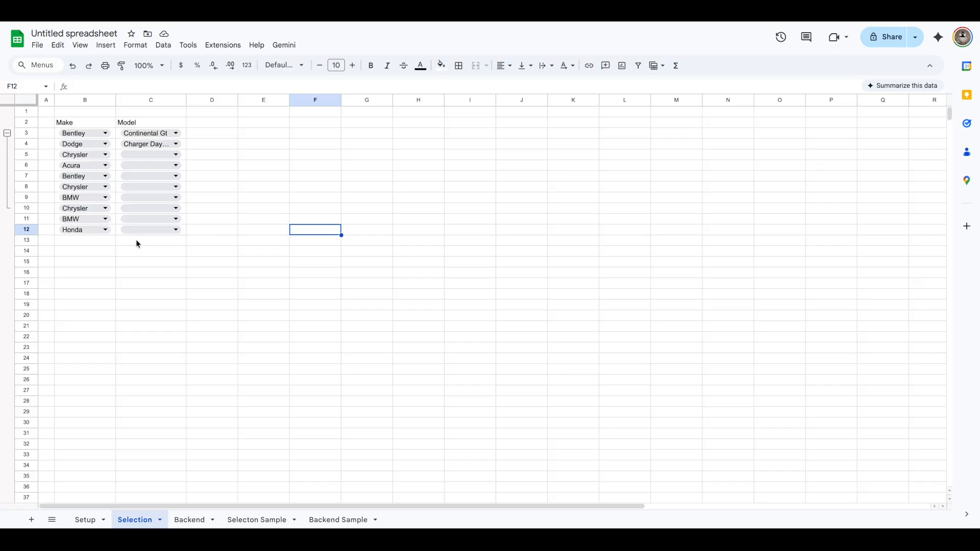
Step: Inspect the make and model dropdown lists in row 12 without choosing another option
click(105, 229)
click(182, 236)
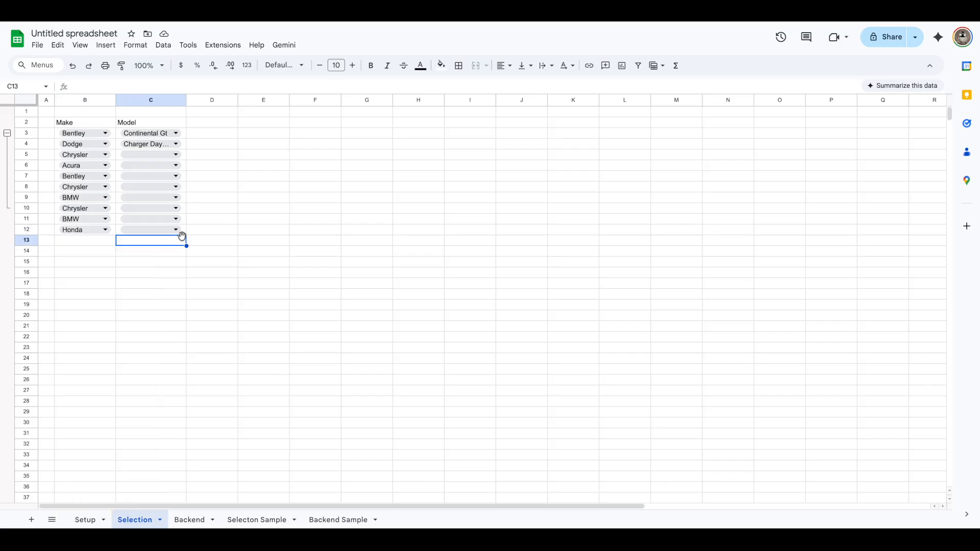
click(179, 229)
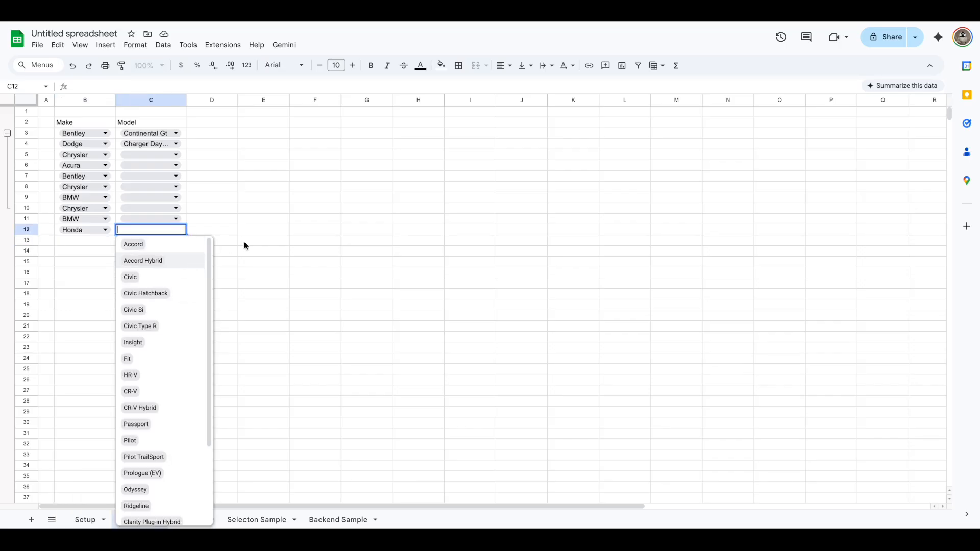
click(244, 246)
click(181, 231)
click(302, 296)
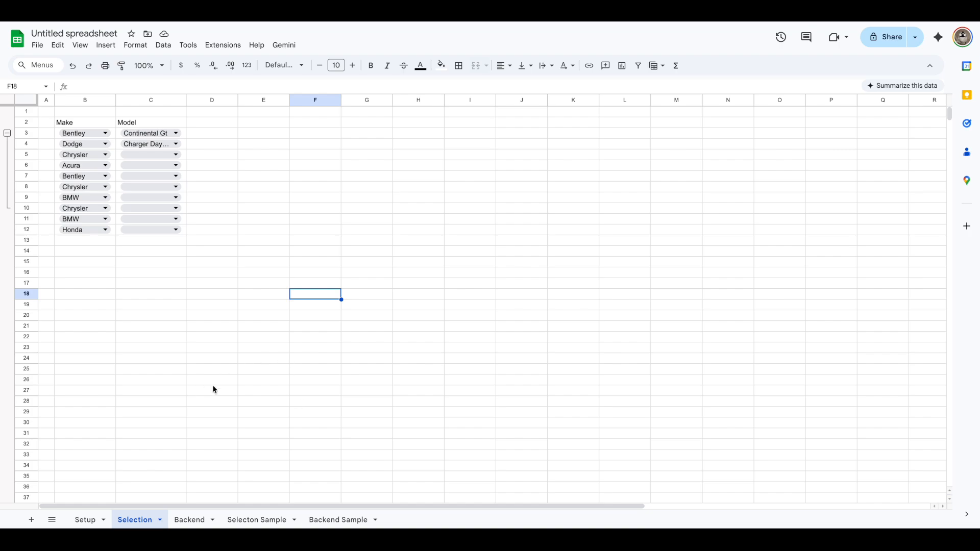
Step: Review the Setup sheet's makes across row 3 and the model lists beneath Acura and Alfa Romeo
click(76, 524)
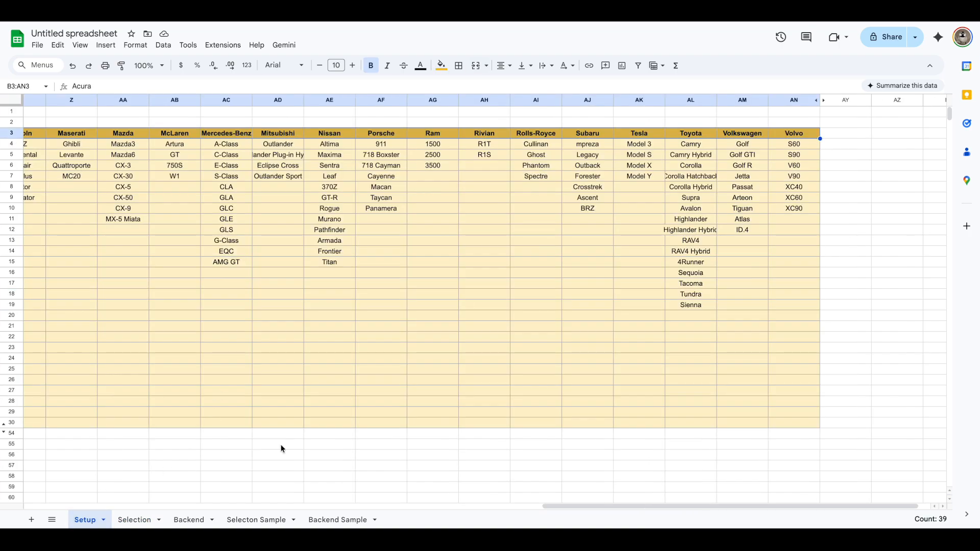
drag(555, 505, 25, 523)
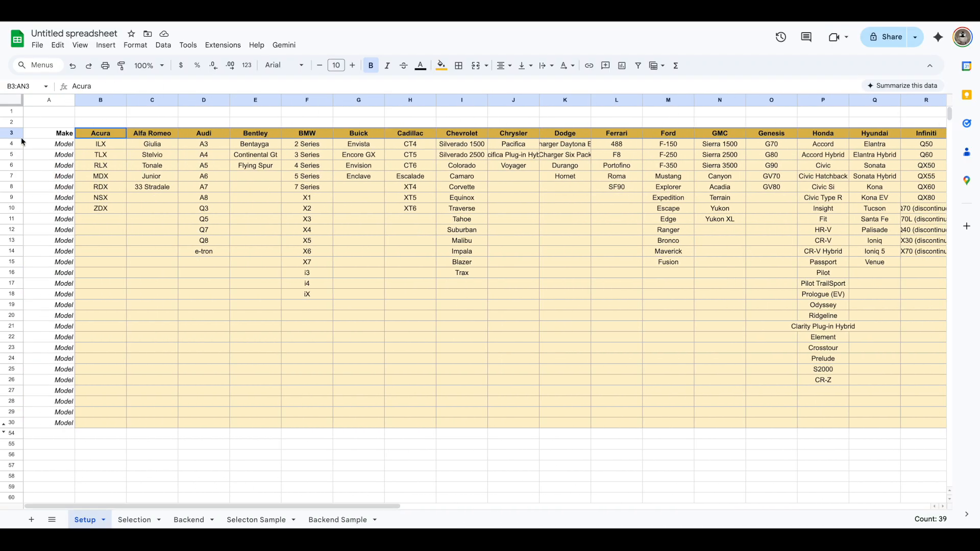
drag(114, 146, 122, 413)
drag(165, 149, 168, 411)
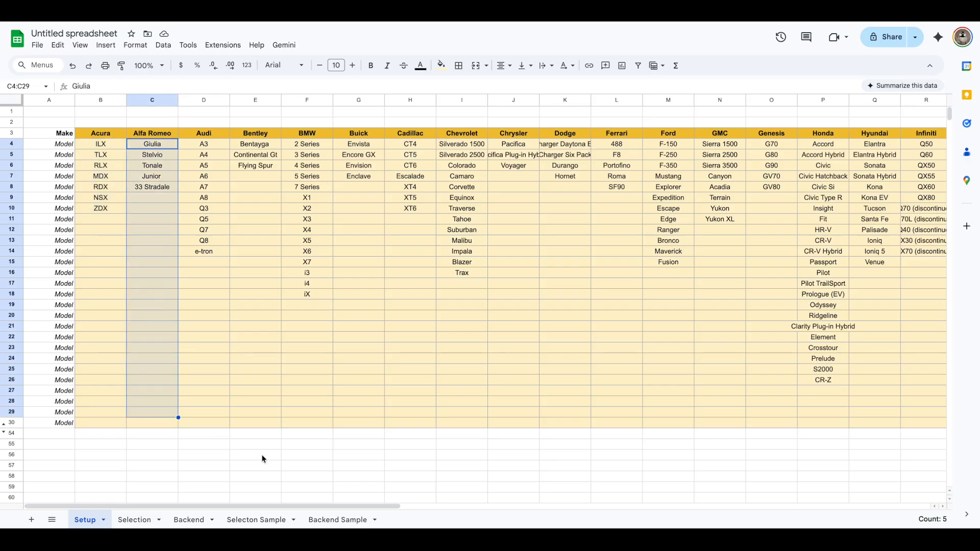
Step: Enter the headers Make in B3 and Model in C3 of the Selecton Sample sheet
click(255, 521)
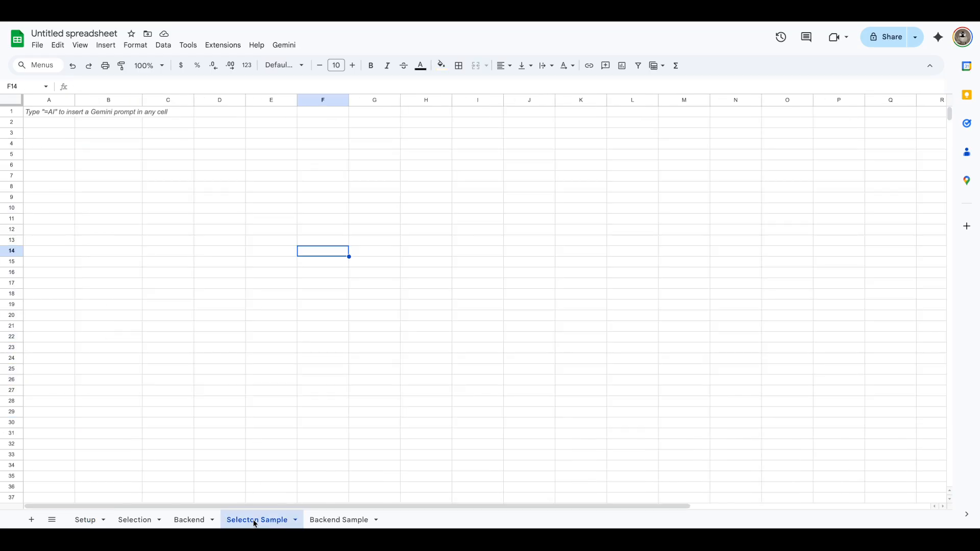
click(110, 139)
text(Make)
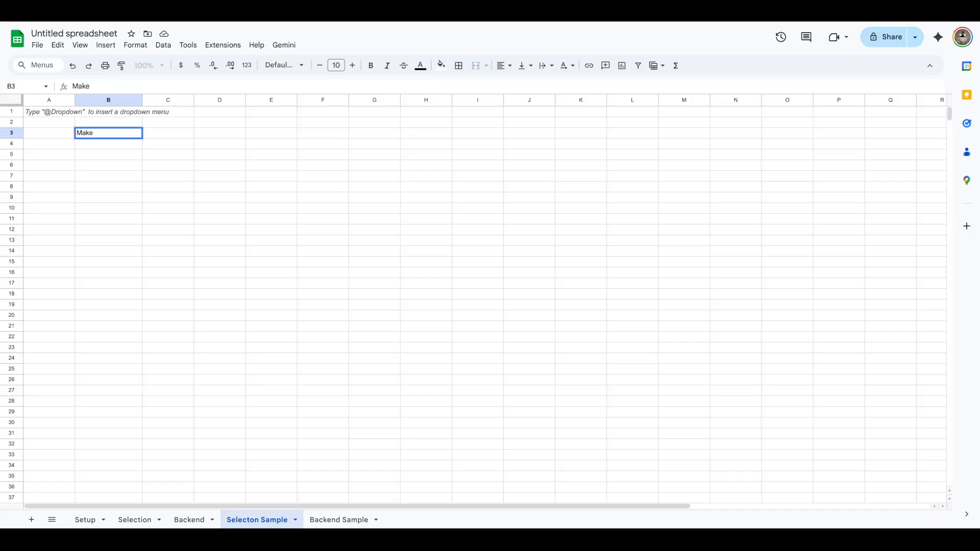
key(Tab)
text(Model)
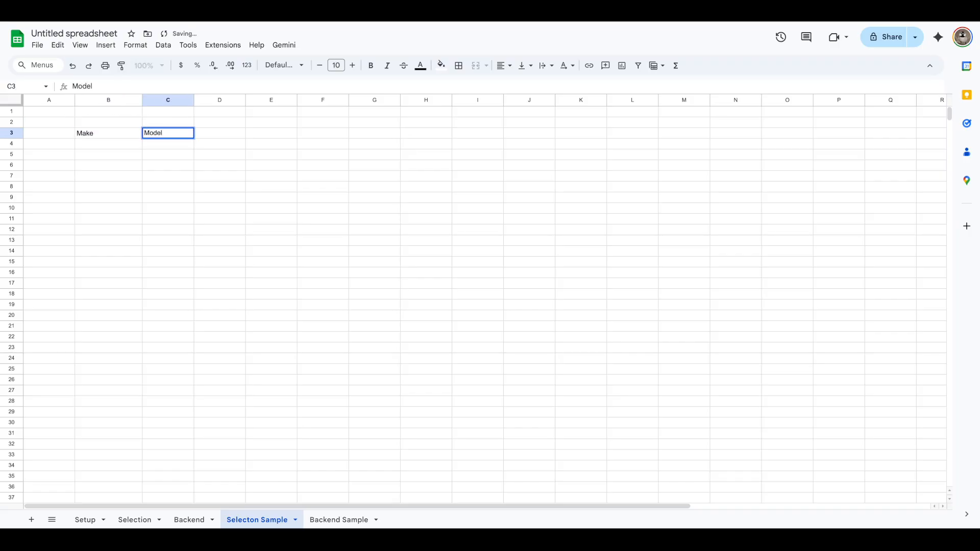
key(Return)
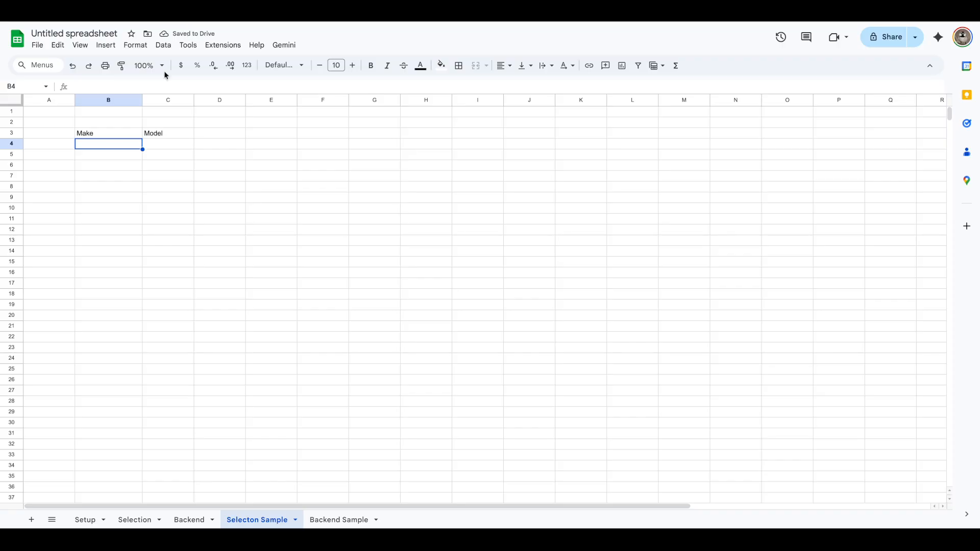
Step: Add a data validation rule to cell B4 with the criteria Dropdown (from a range)
click(163, 46)
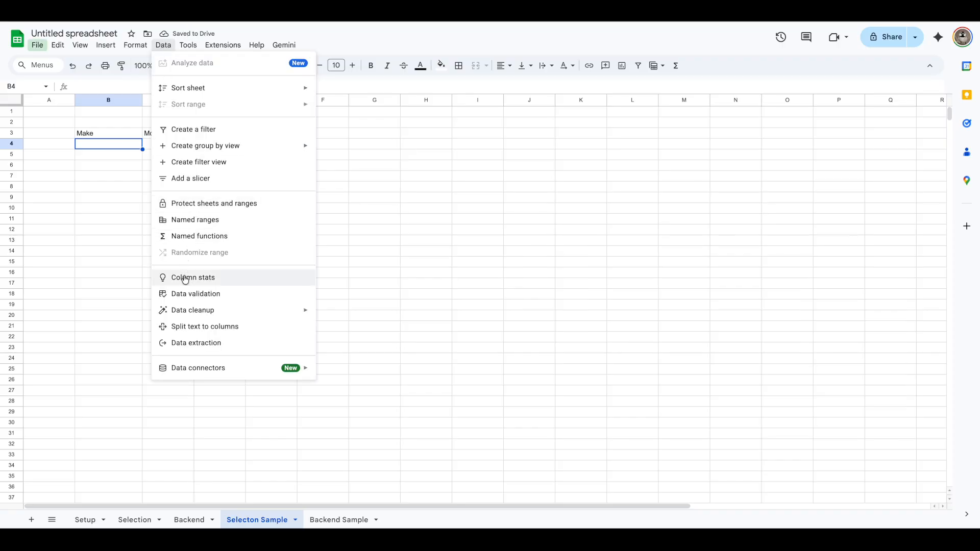
click(192, 293)
click(906, 102)
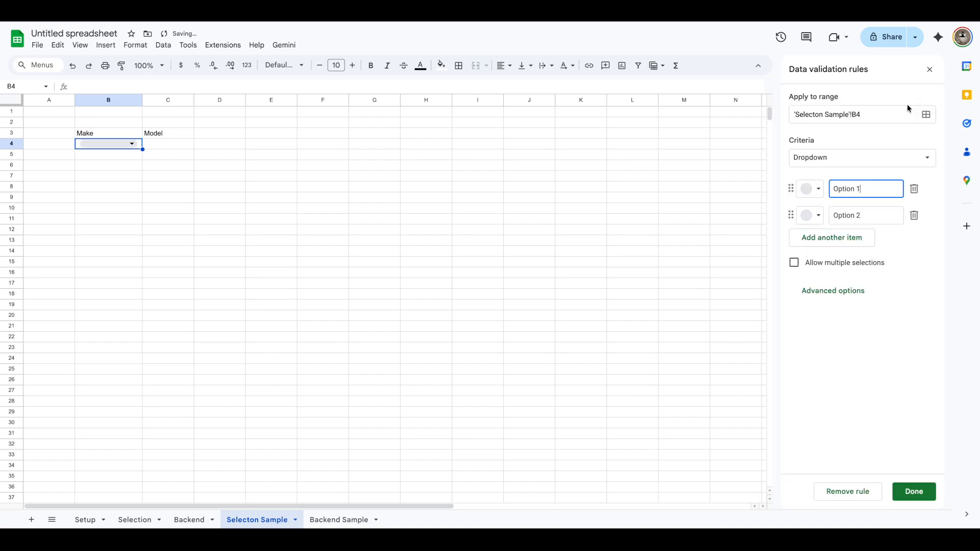
click(904, 162)
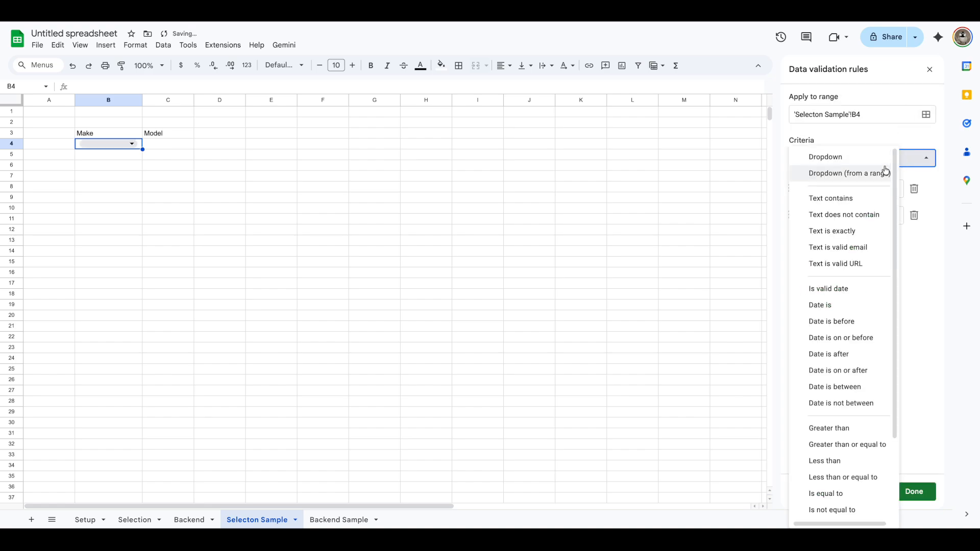
click(868, 174)
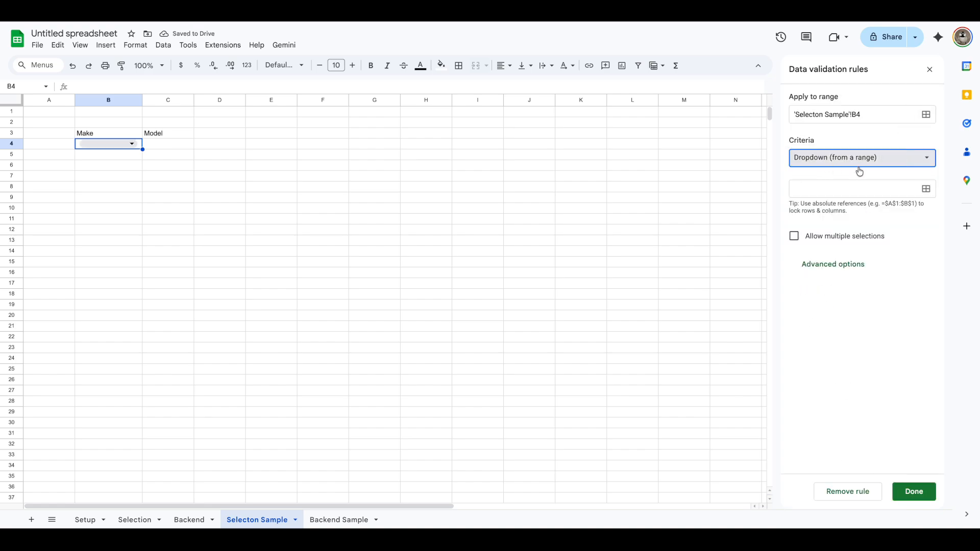
Step: Set the dropdown's source to the makes in Setup!B3:AN3 and save the validation rule
click(926, 189)
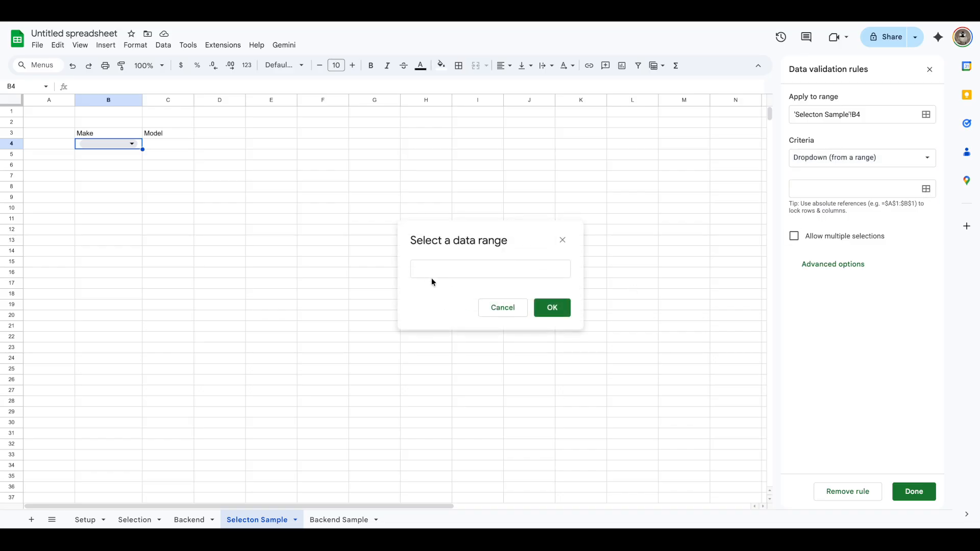
click(85, 520)
drag(100, 134, 593, 135)
click(552, 307)
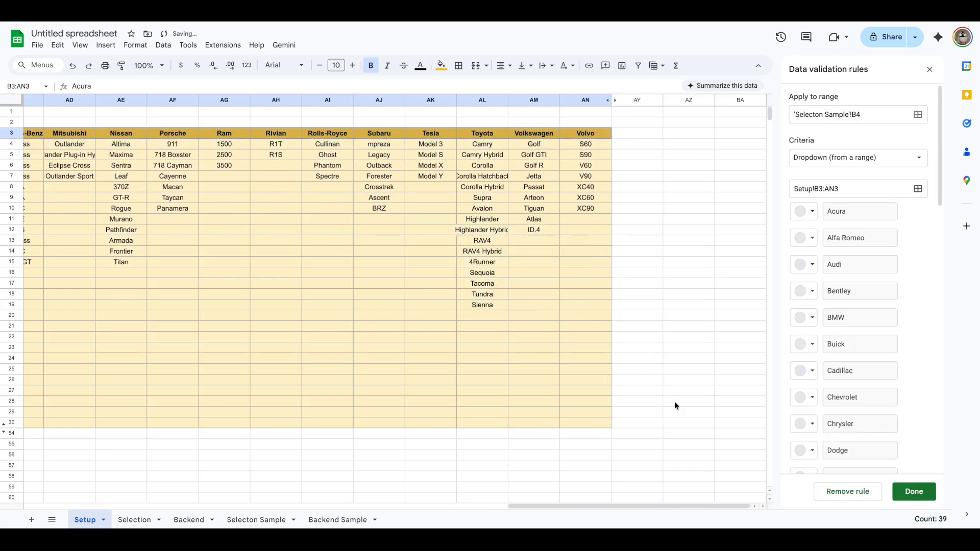
click(908, 490)
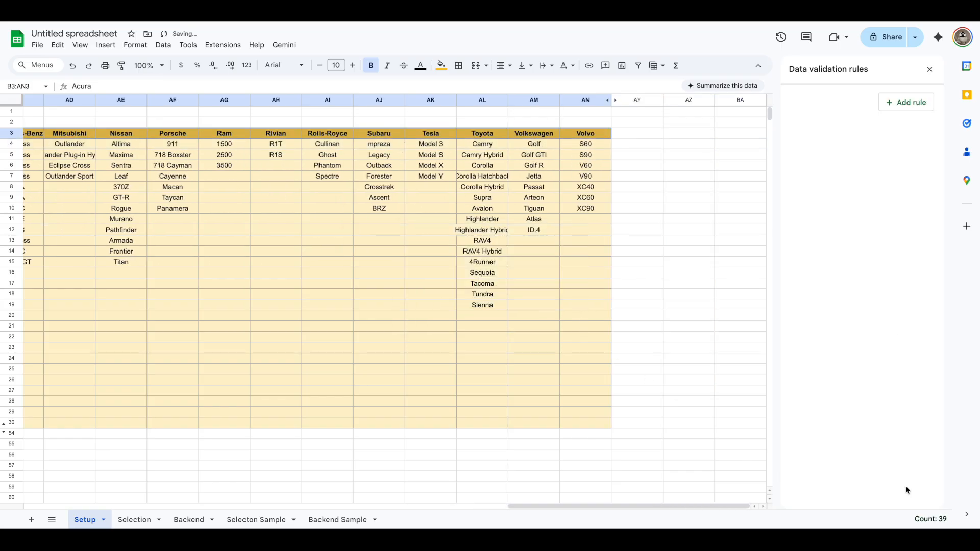
Step: Check the make list in the B4 dropdown of Selecton Sample, then select the Model cell C4
click(257, 520)
click(134, 145)
scroll(116, 388, down, 5)
scroll(120, 383, up, 1)
scroll(122, 380, up, 5)
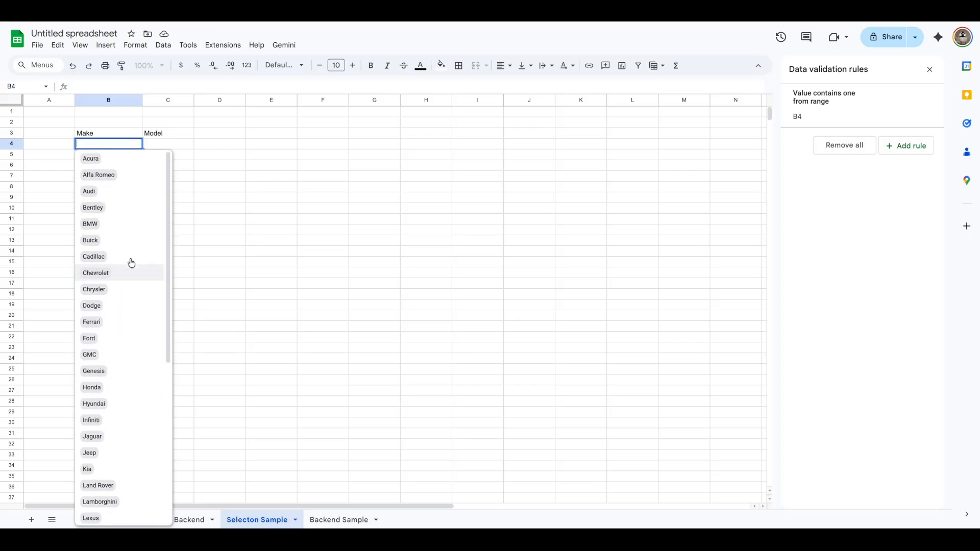
click(270, 231)
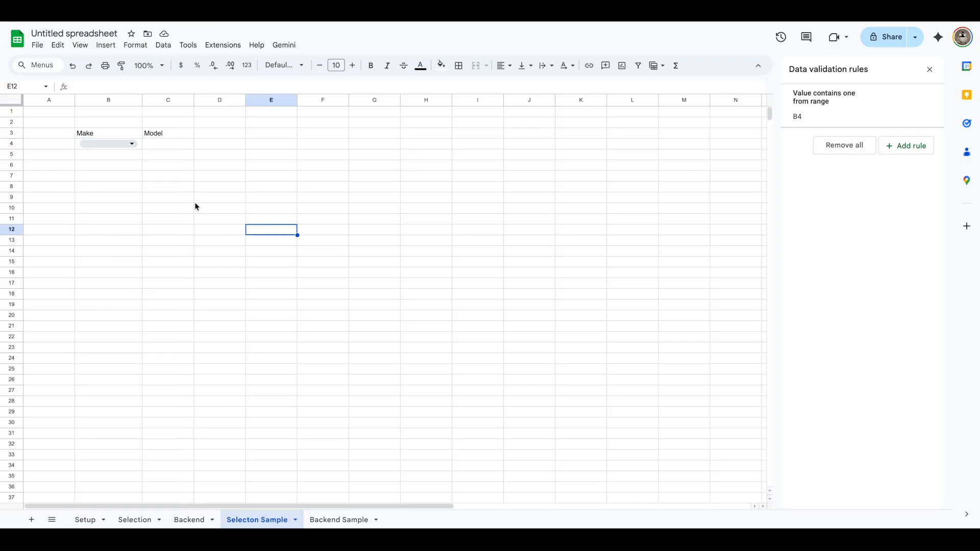
click(162, 148)
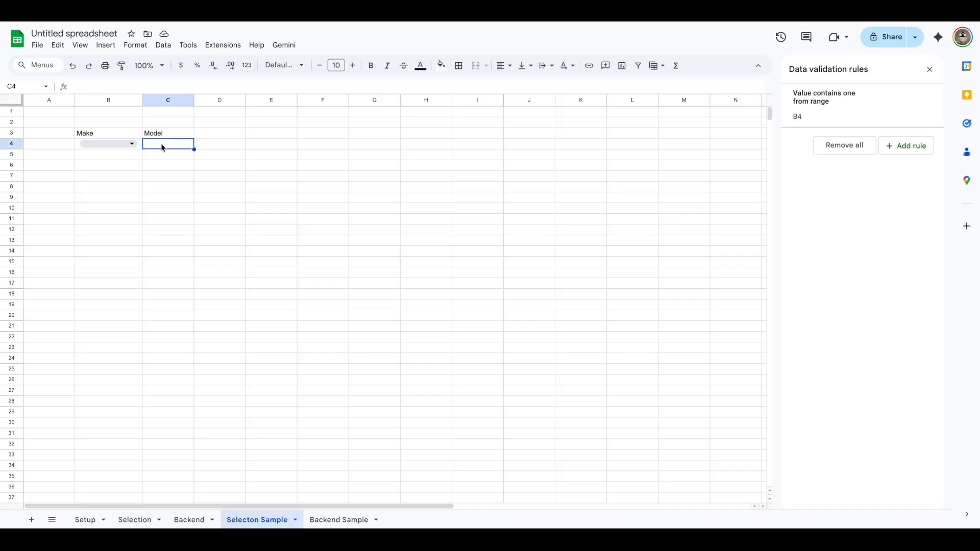
Step: Try adding a data validation rule to the Model cell C4 with the criteria Custom formula is
click(899, 146)
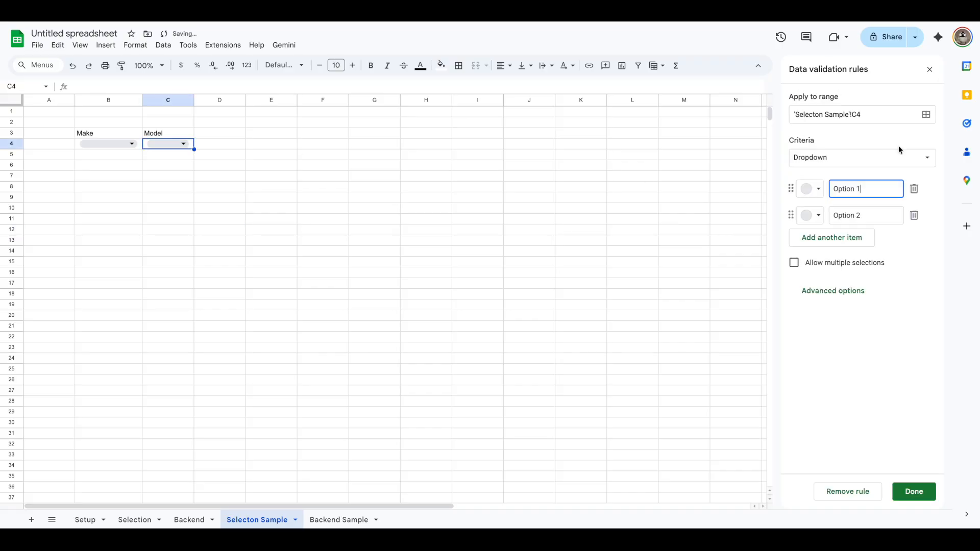
click(842, 161)
scroll(839, 468, down, 3)
click(841, 486)
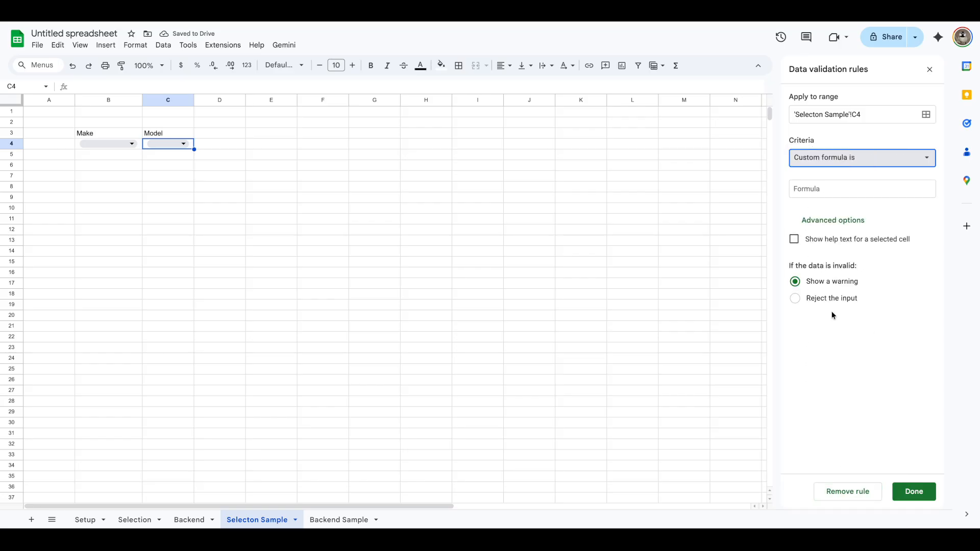
click(812, 188)
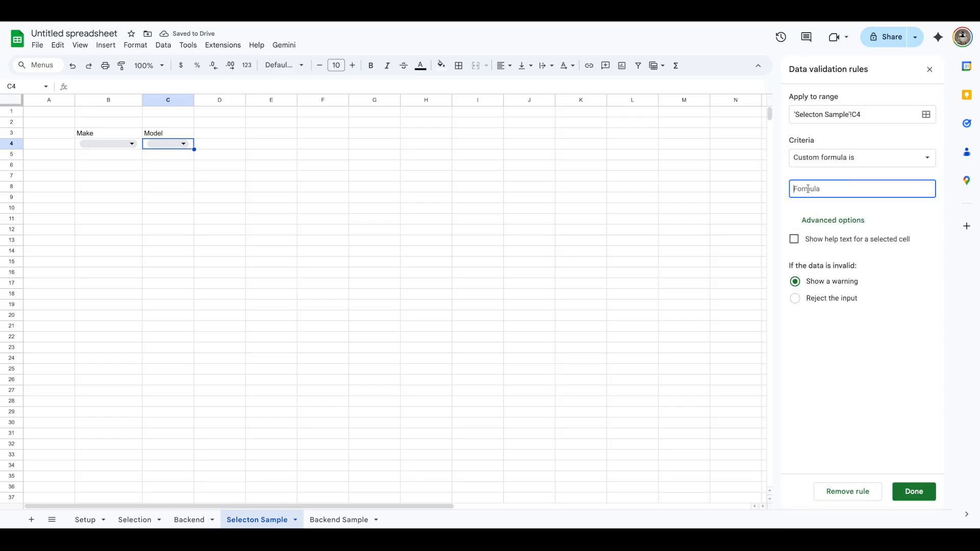
Step: Copy the IF/TRANSPOSE/UNIQUE/FILTER formula from Backend C3 into the C4 rule's custom formula on Selecton Sample and save the rule
click(189, 519)
click(130, 135)
drag(376, 87, 49, 83)
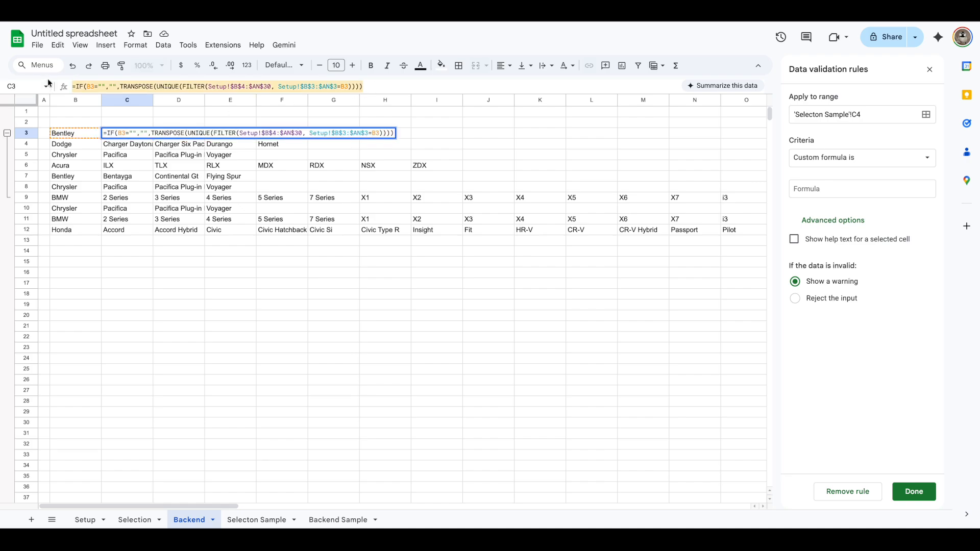
key(ctrl+c)
key(Escape)
click(257, 519)
click(826, 189)
key(ctrl+v)
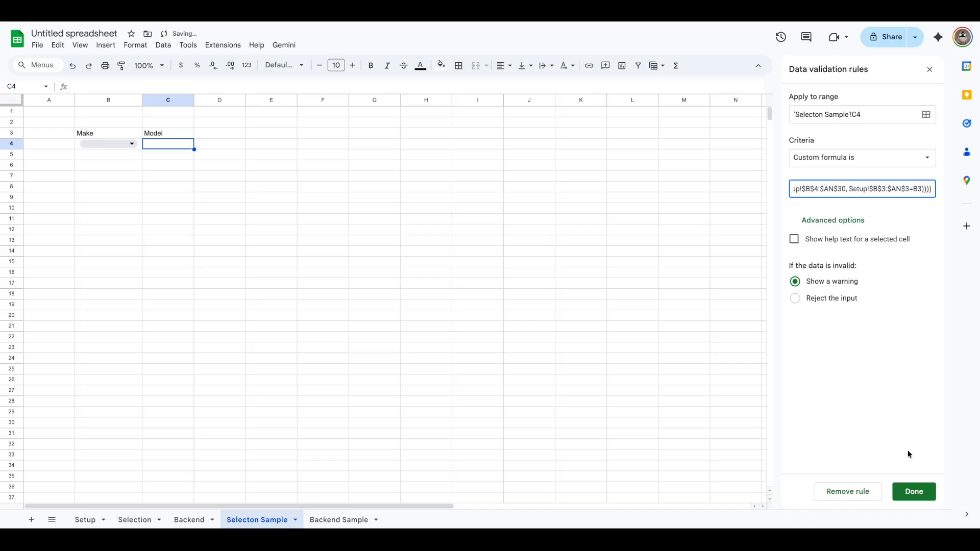
click(912, 493)
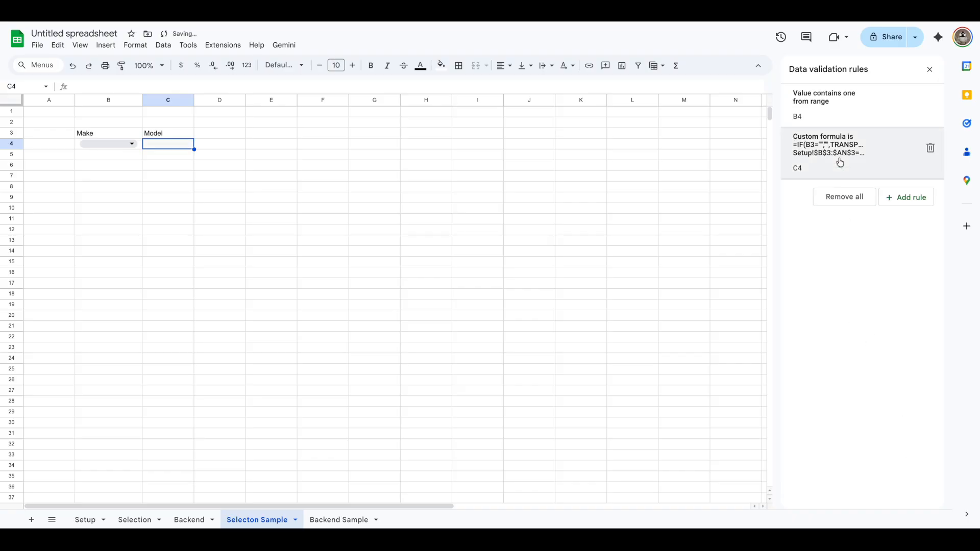
Step: Check whether the Model cell C4 offers a dropdown under the custom formula rule
click(176, 166)
click(170, 146)
click(180, 156)
click(180, 145)
click(181, 158)
click(180, 145)
click(175, 158)
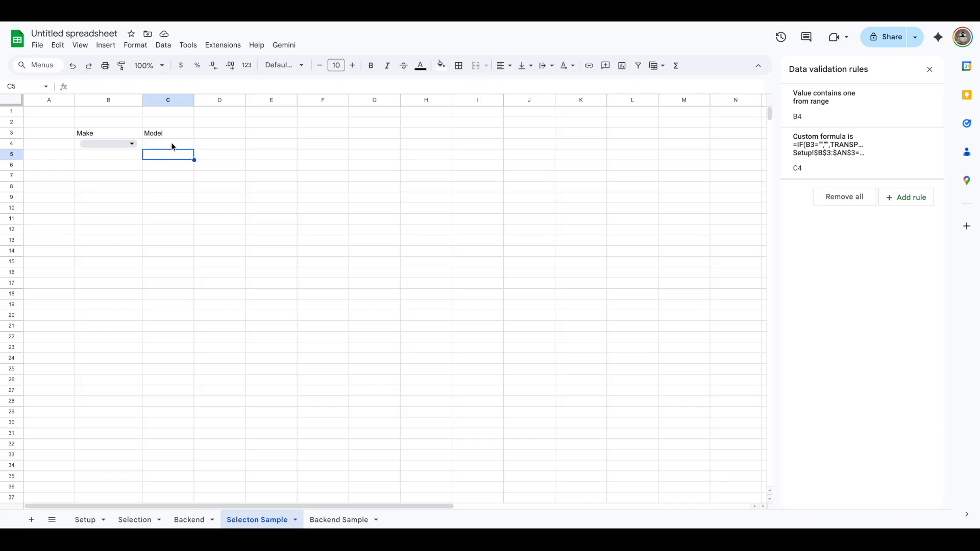
click(173, 147)
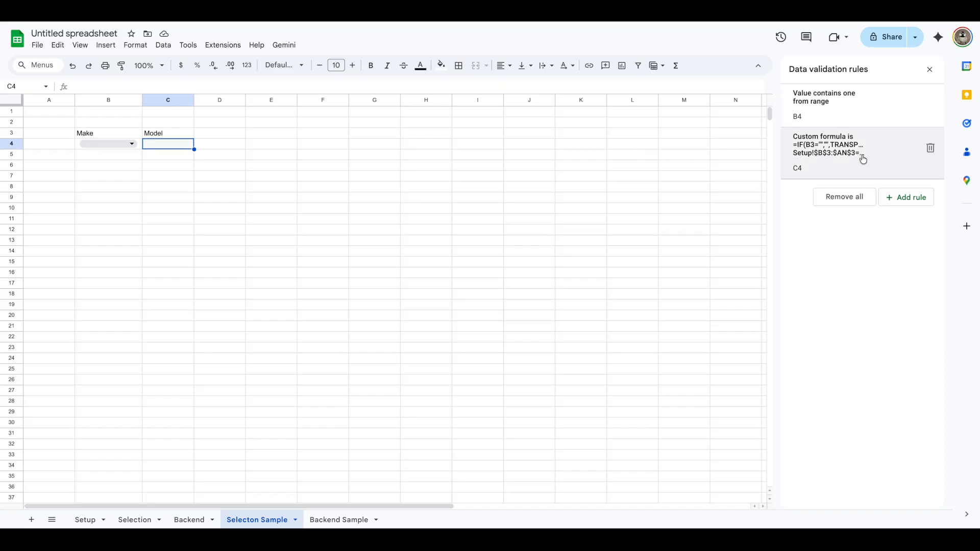
Step: Delete the custom formula rule for C4 and close the data validation rules
click(930, 148)
click(930, 68)
click(501, 401)
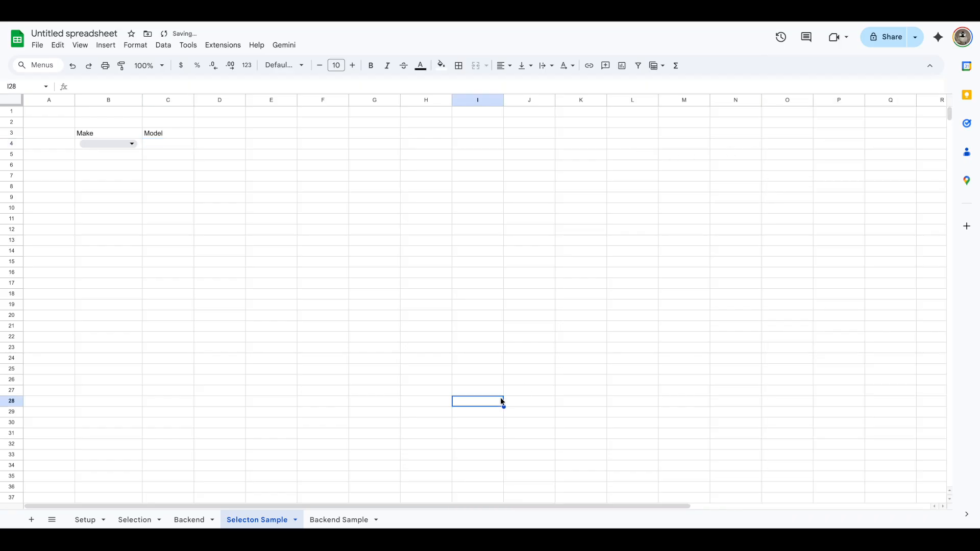
Step: In cell B3 of Backend Sample, enter a reference to the make selection, ='Selecton Sample'!B4
click(334, 521)
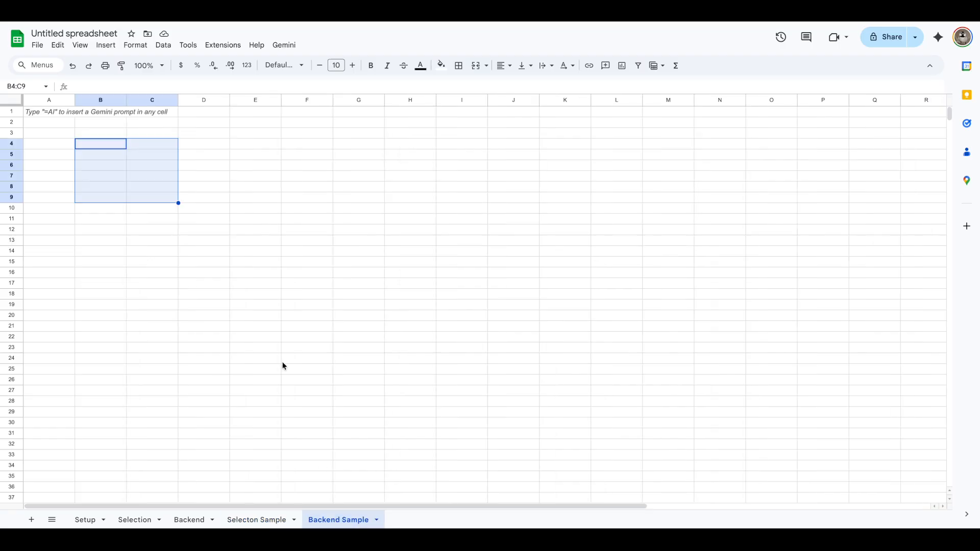
click(105, 145)
click(301, 324)
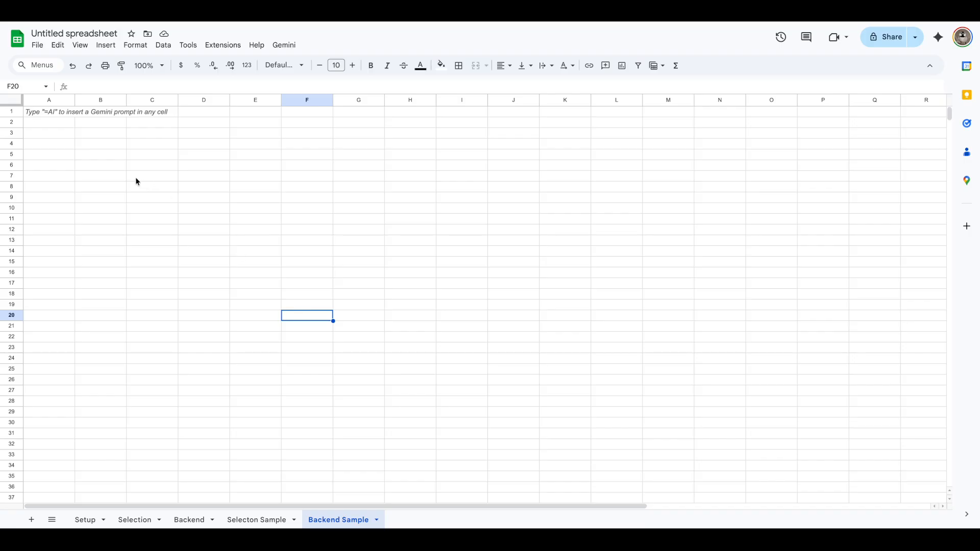
click(104, 136)
text(=)
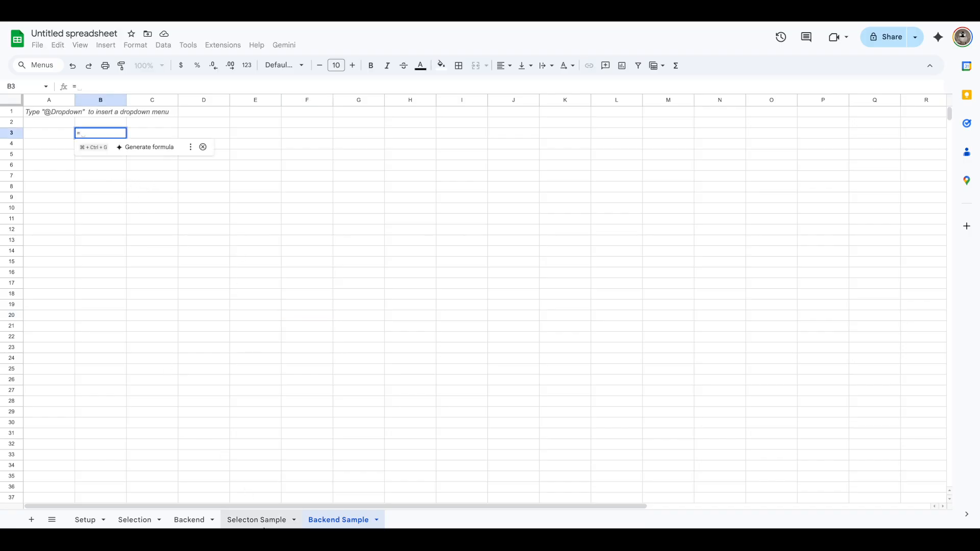
click(264, 523)
click(137, 147)
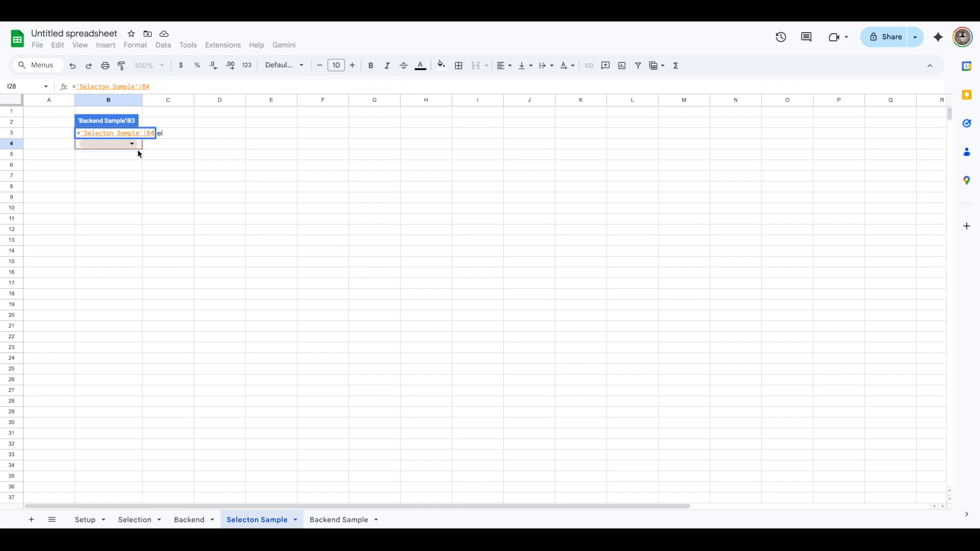
scroll(140, 168, down, 1)
scroll(146, 192, up, 1)
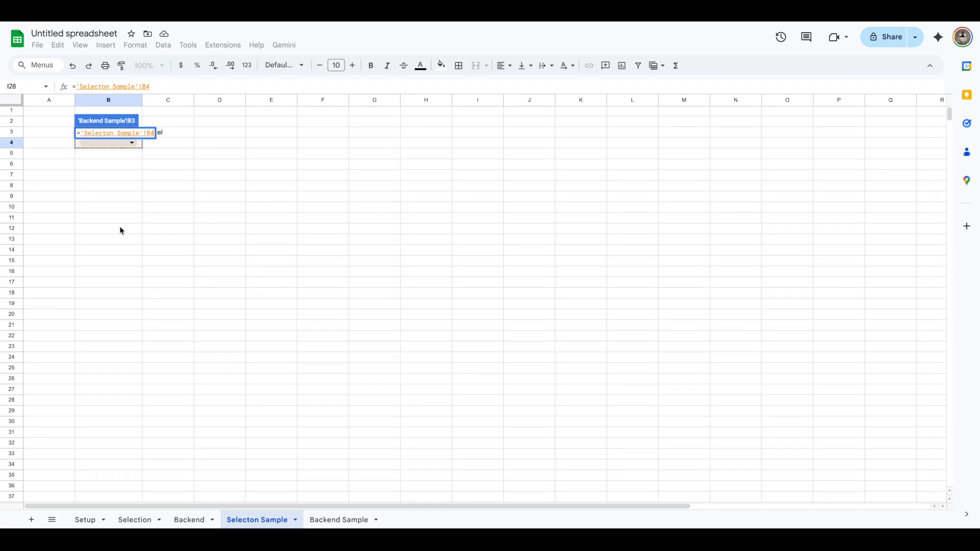
key(Return)
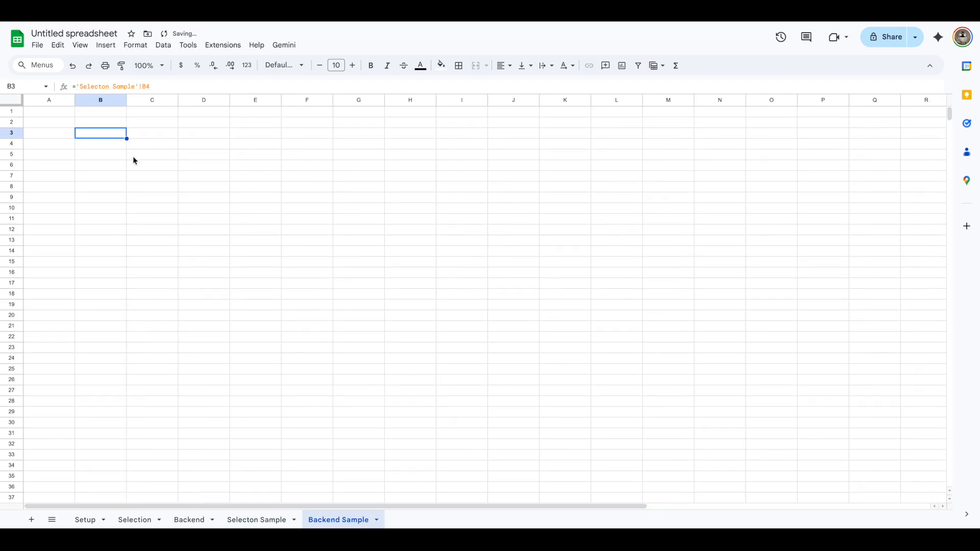
Step: Choose Acura in the B4 make dropdown of Selecton Sample and return to Backend Sample
click(245, 519)
click(130, 146)
click(109, 167)
click(357, 520)
Step: Start a formula in cell C3 of Backend Sample with the nested functions =TRANSPOSE(UNIQUE(FILTER(
click(158, 134)
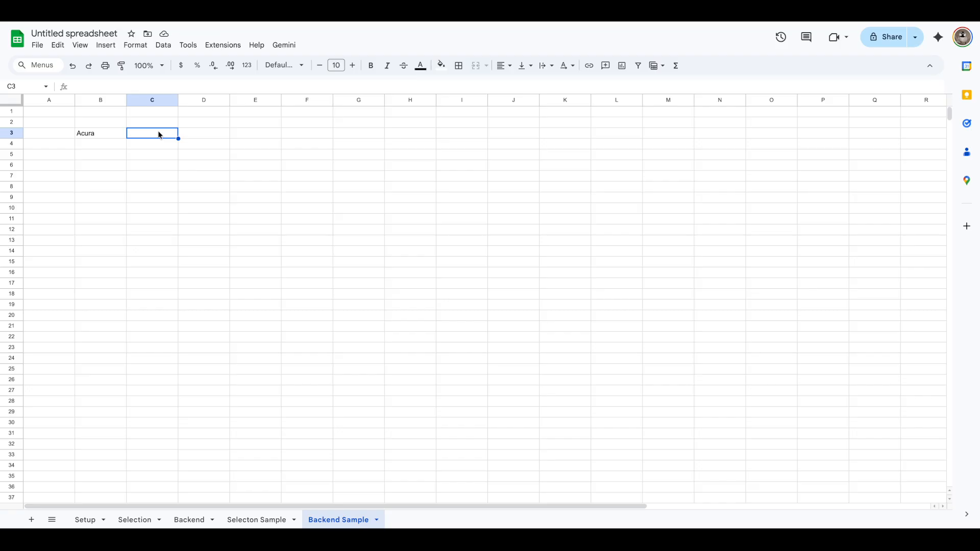
text(=)
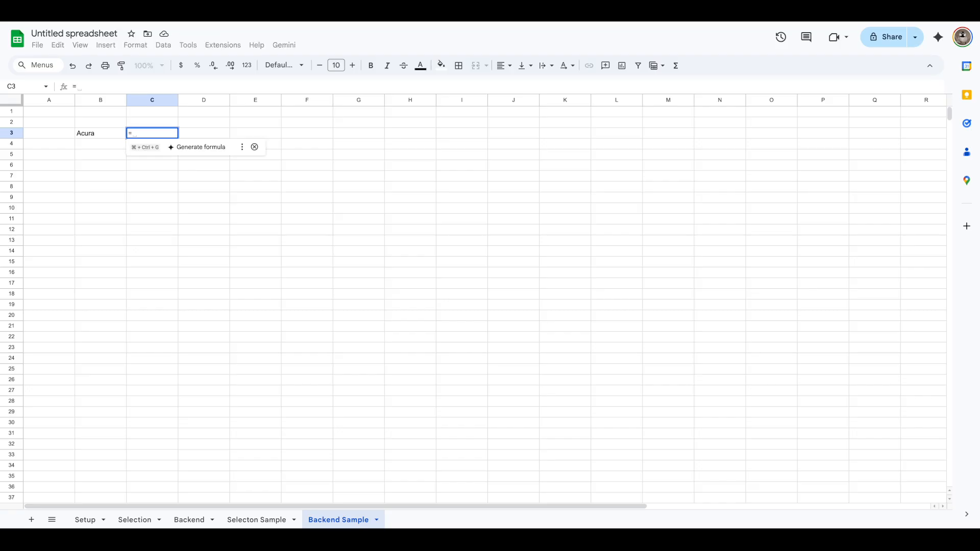
text(tra)
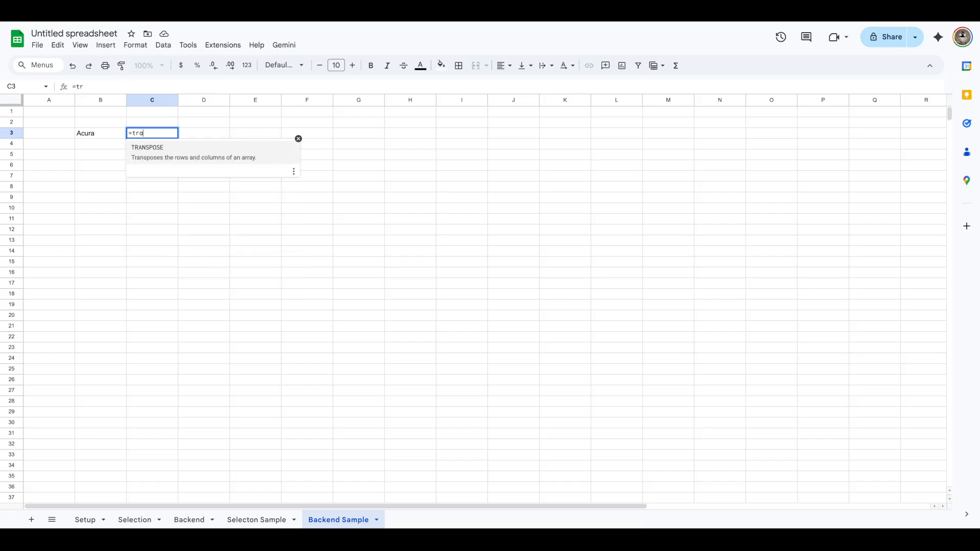
click(171, 150)
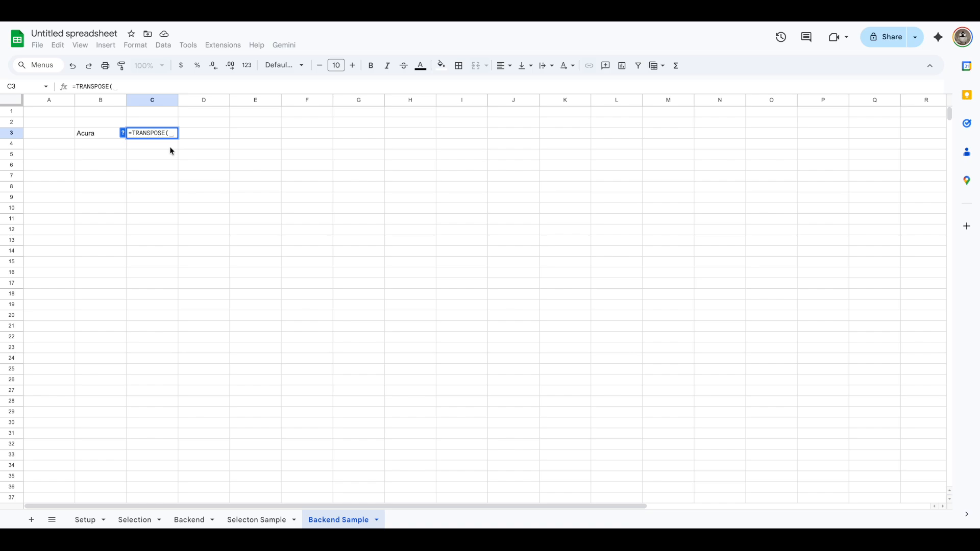
text(U)
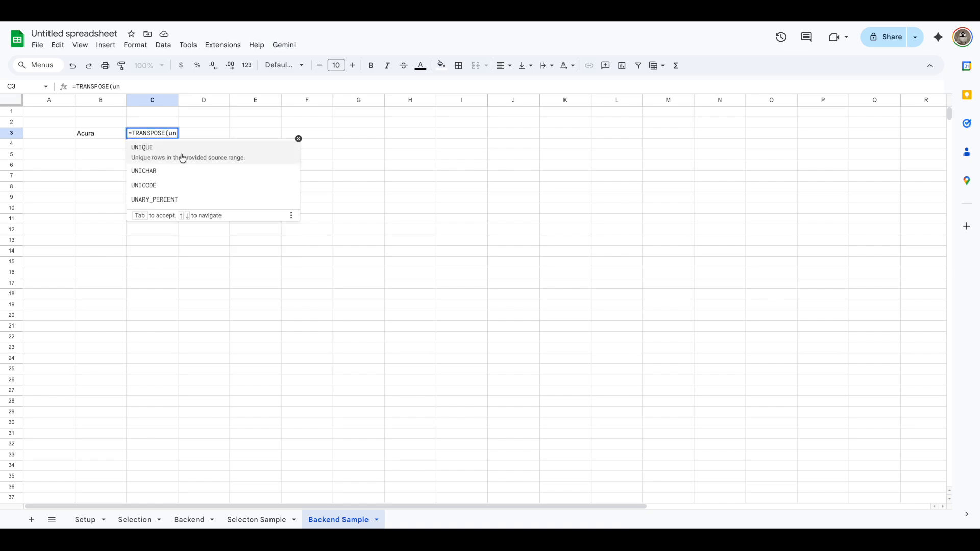
key(Tab)
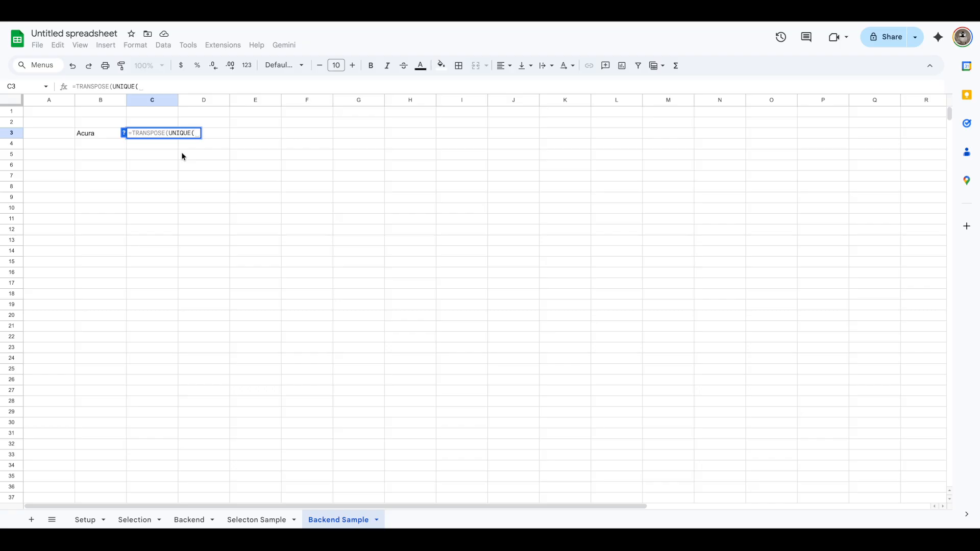
text(FILTER()
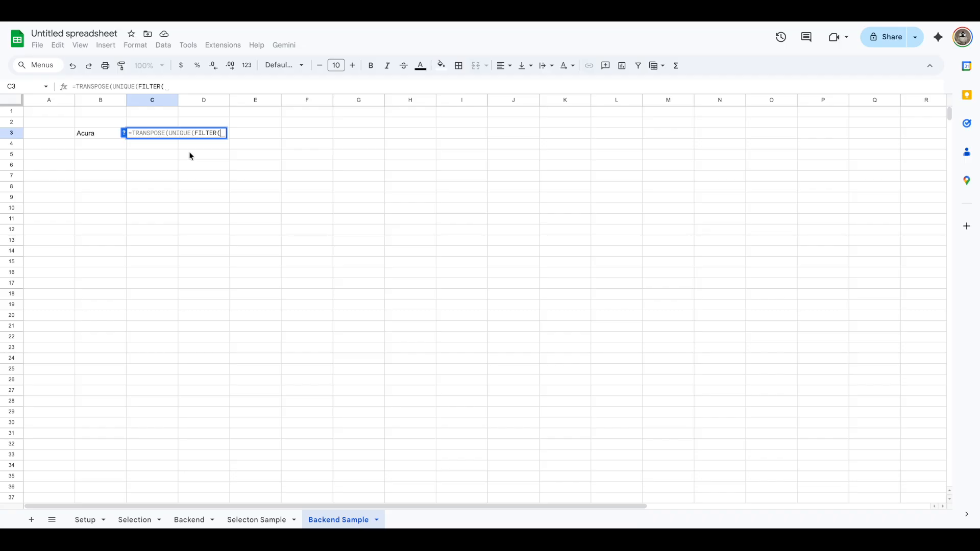
Step: Set the FILTER range to all models on the Setup sheet as the absolute reference Setup!$B$4:$AN$30
click(85, 520)
drag(584, 504, 65, 504)
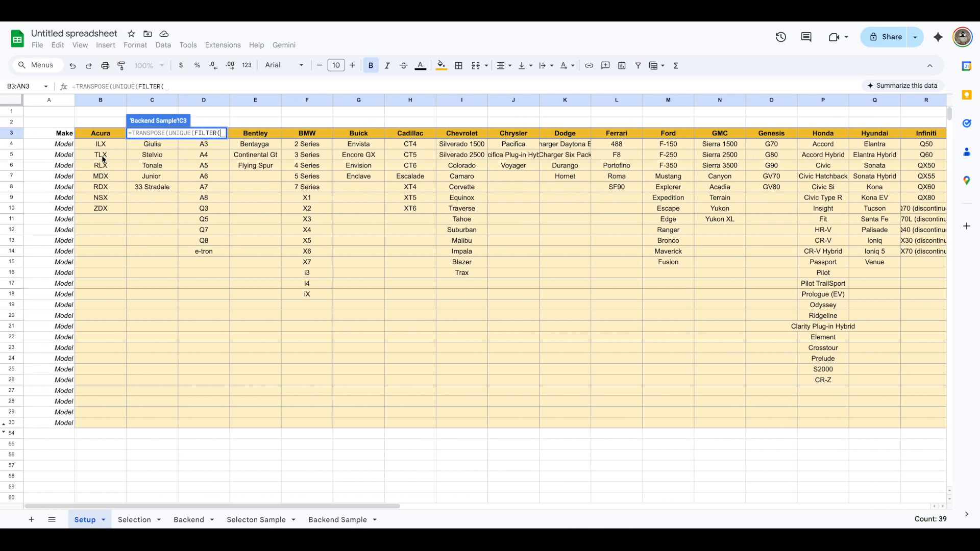
drag(100, 147, 776, 425)
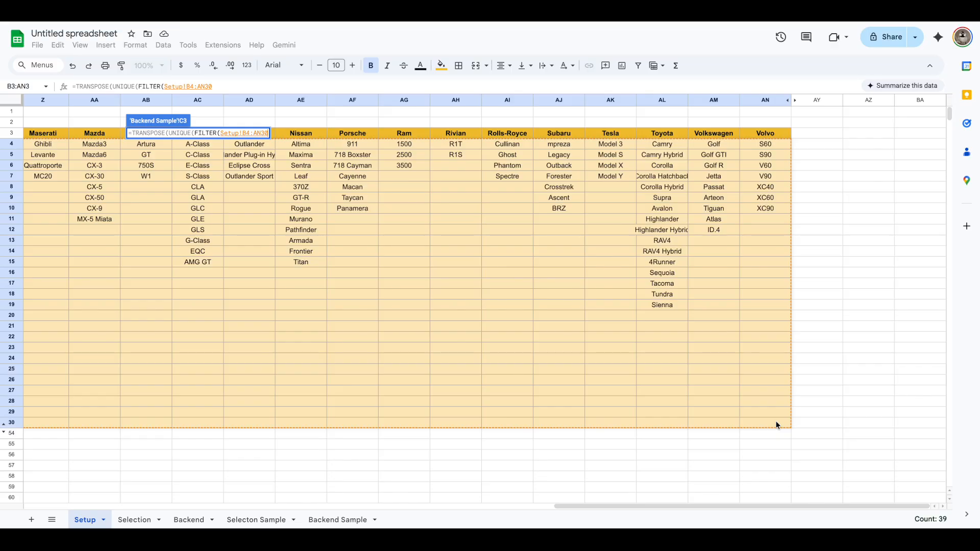
drag(772, 508, 232, 520)
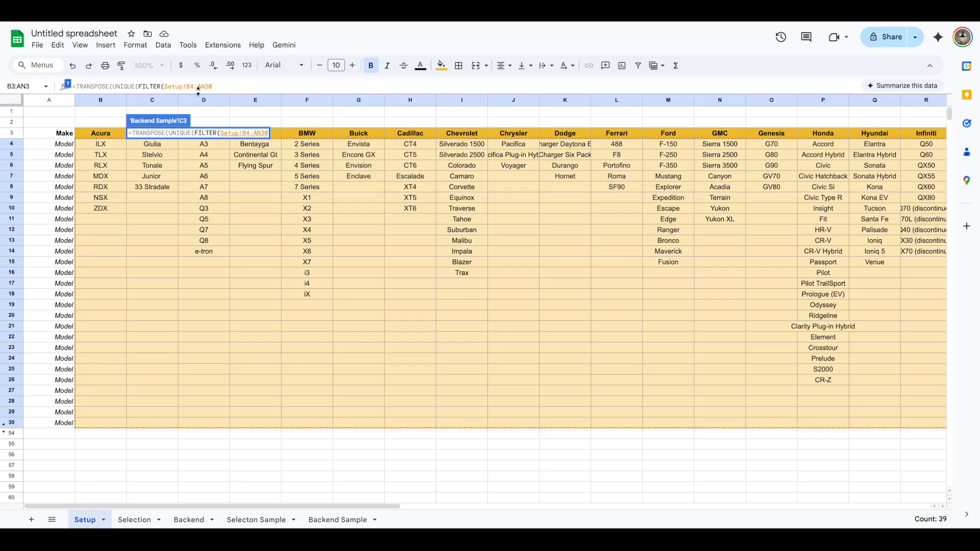
key(F4)
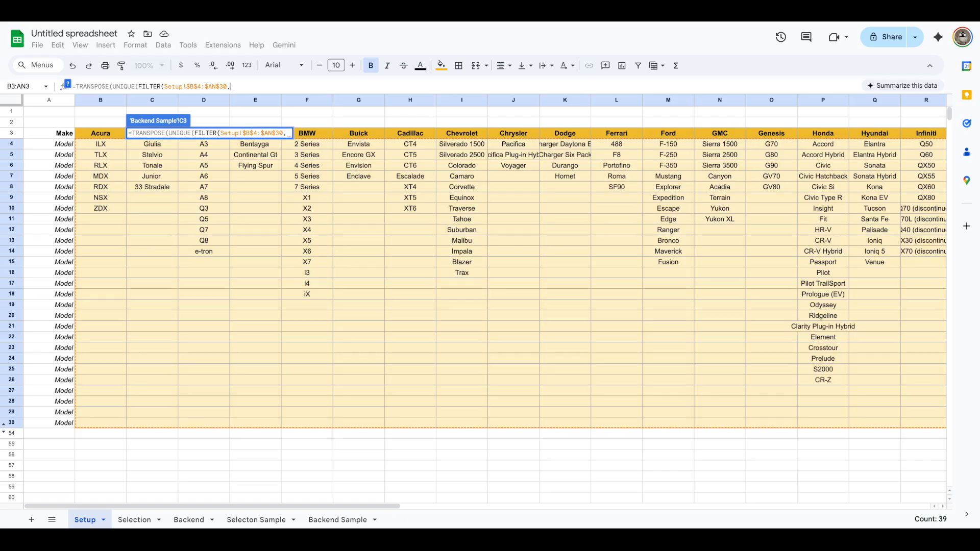
Step: Set the FILTER condition to Setup!$B$3:$AN$3=B3, using B3 of Backend Sample, and complete the formula
text(,)
click(95, 135)
drag(95, 134, 783, 135)
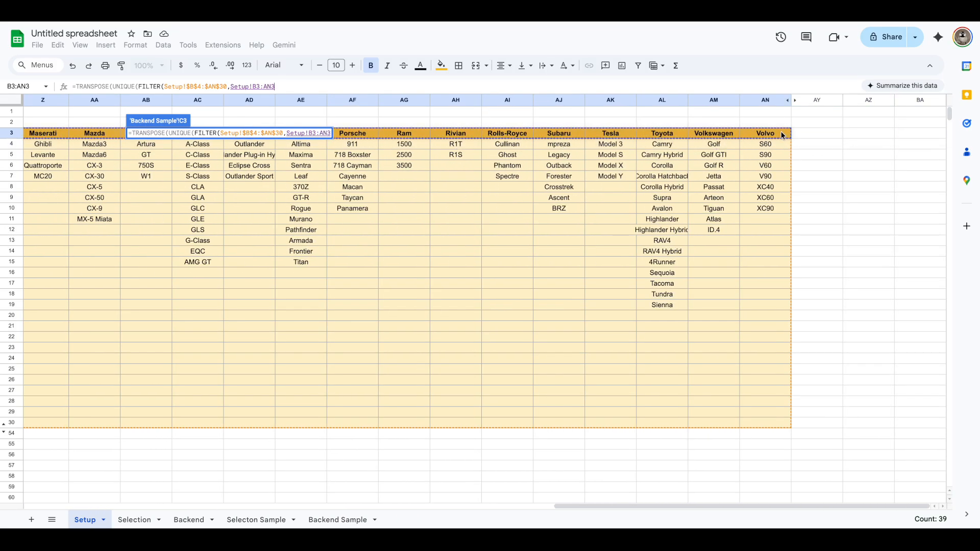
key(F4)
text(=)
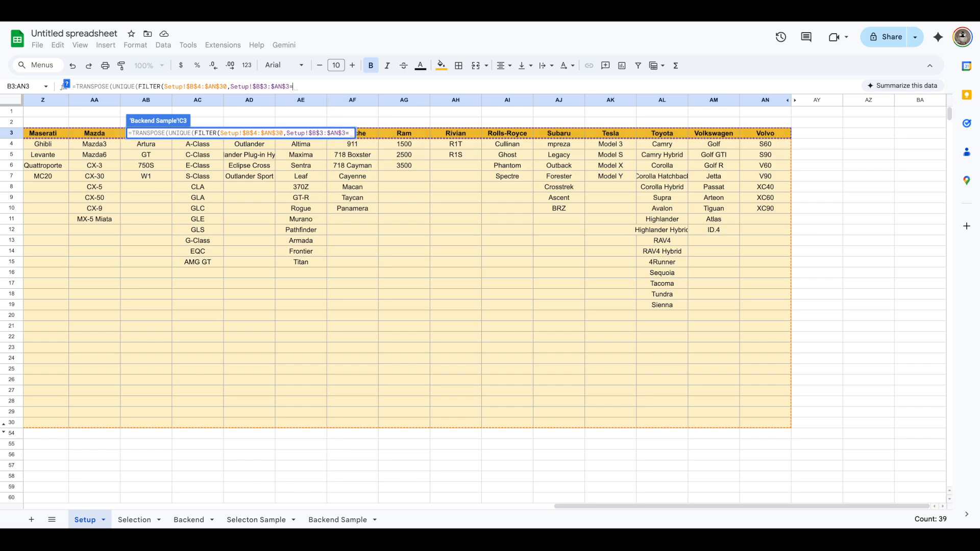
click(350, 520)
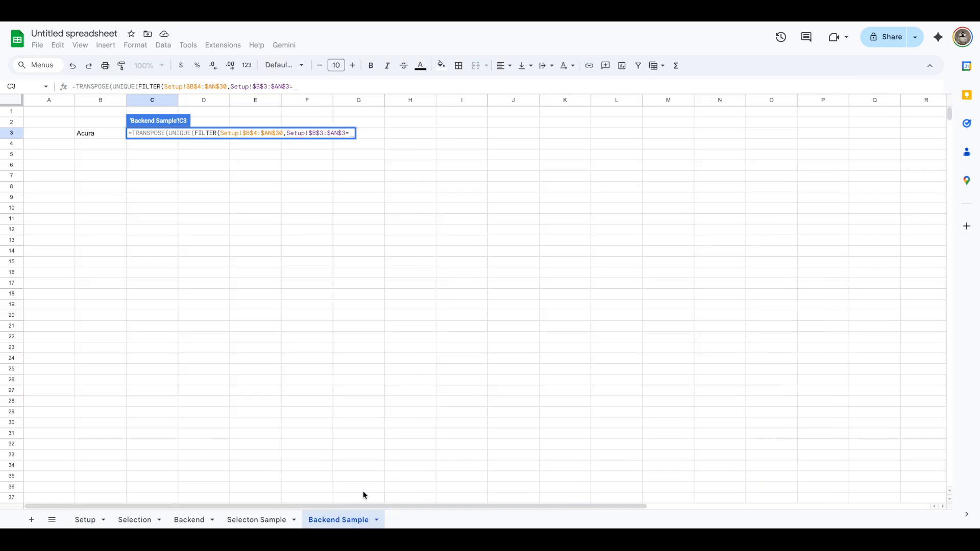
click(84, 134)
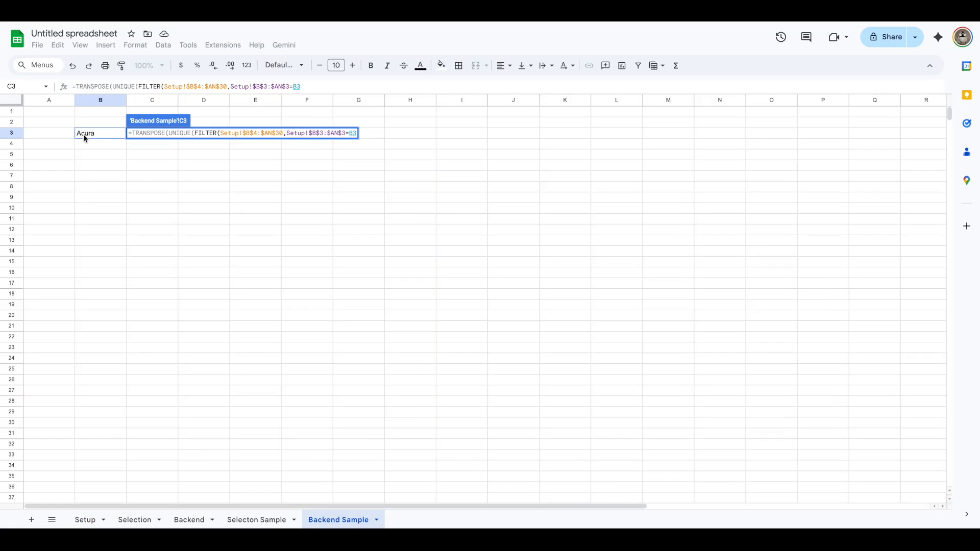
text()))
key(Return)
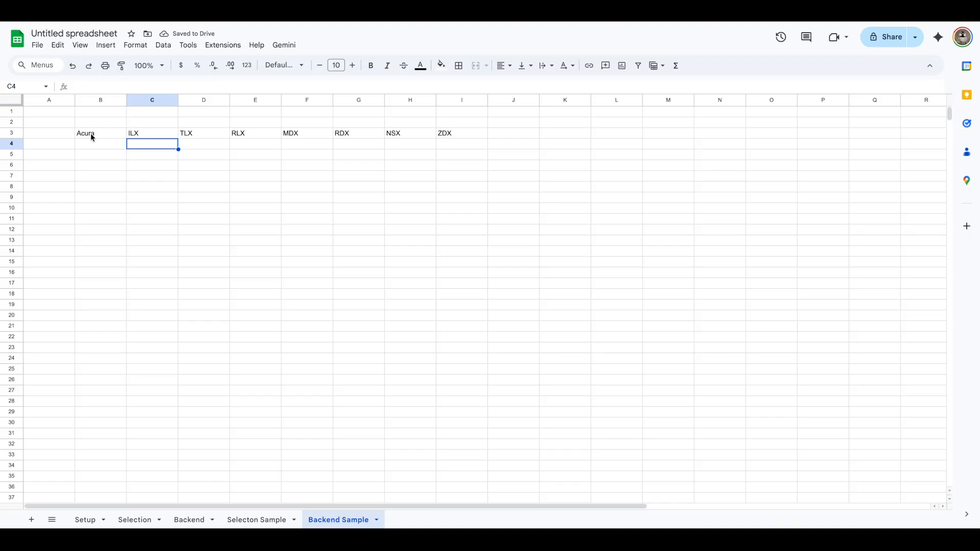
Step: Test the model list by choosing BMW in the make dropdown B4 and checking row 3 of Backend Sample, then return to Selecton Sample
drag(144, 136, 446, 133)
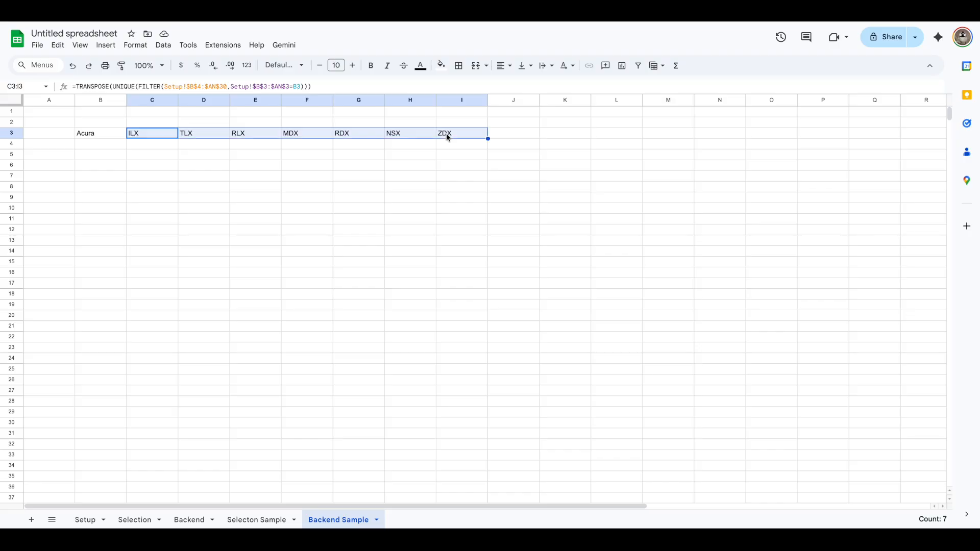
click(262, 520)
double_click(132, 145)
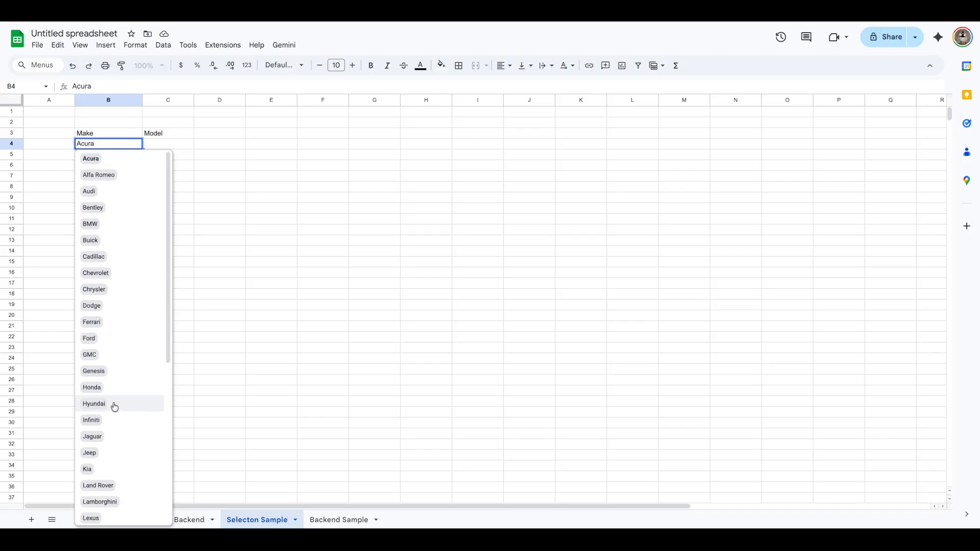
click(106, 223)
click(341, 520)
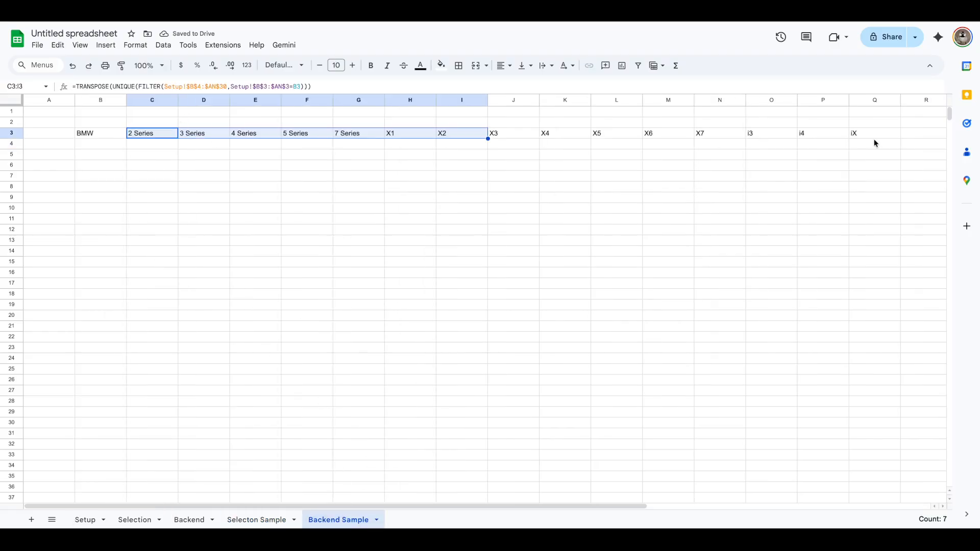
click(258, 520)
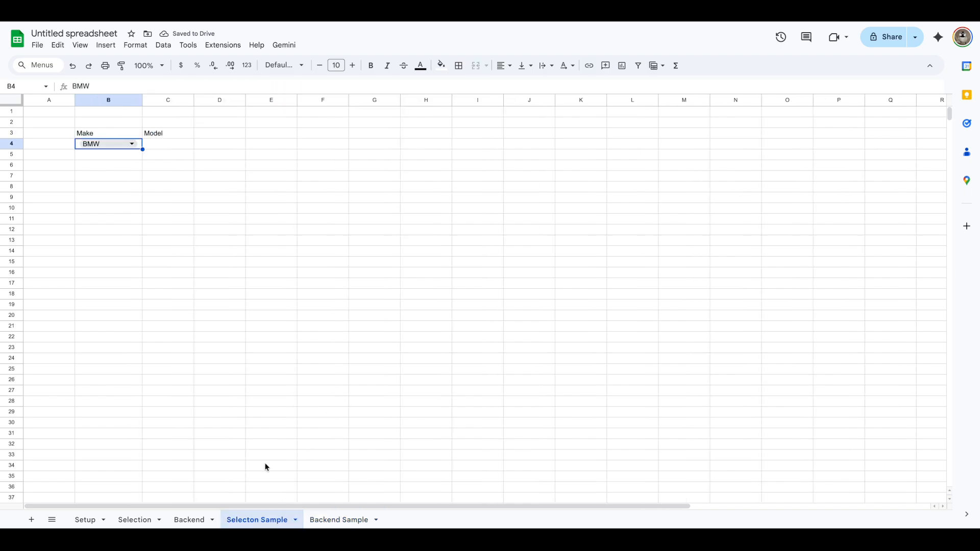
Step: Choose Honda in the make dropdown B4, check the model row on Backend Sample, and return to Selecton Sample
click(131, 145)
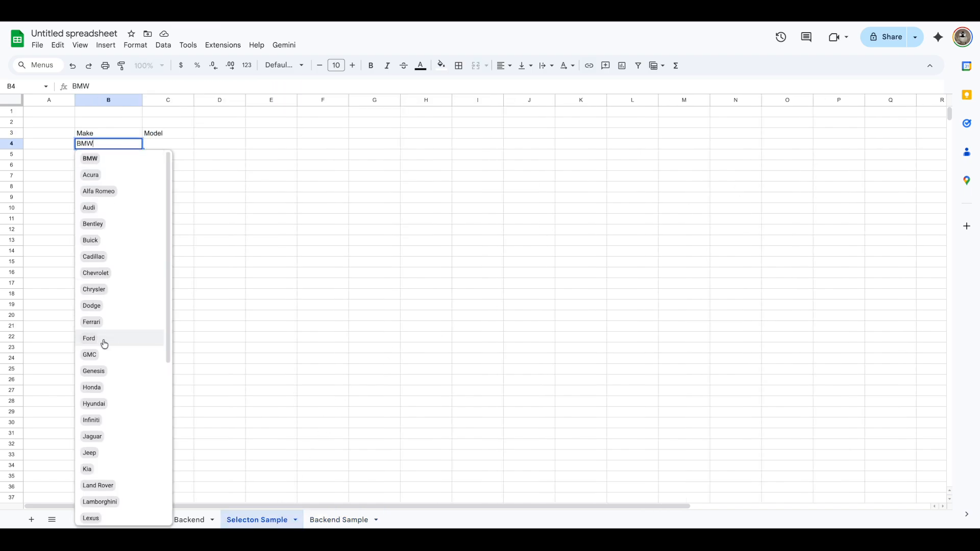
click(106, 387)
click(339, 520)
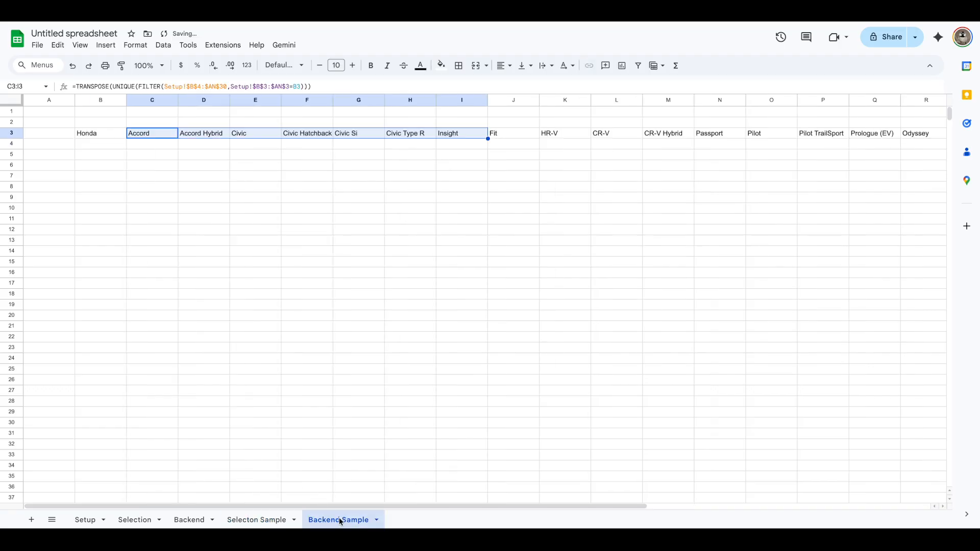
drag(512, 505, 205, 490)
click(153, 219)
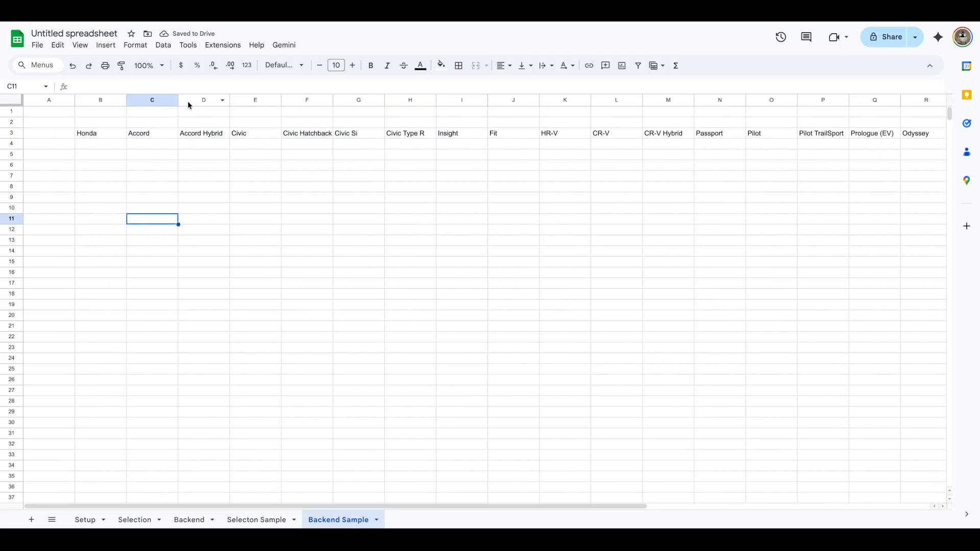
click(259, 520)
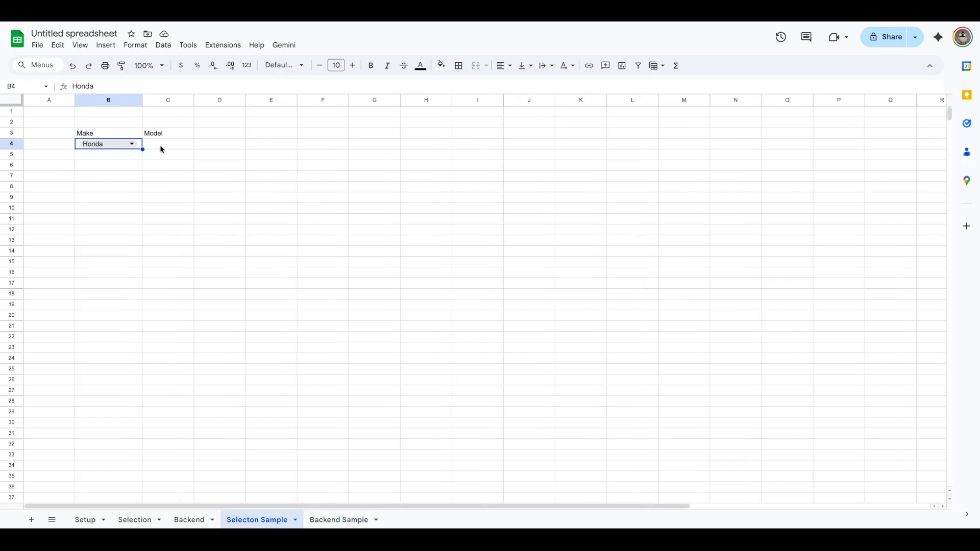
Step: Add a data validation rule to cell C4 under Model with the criteria Dropdown (from a range)
click(161, 148)
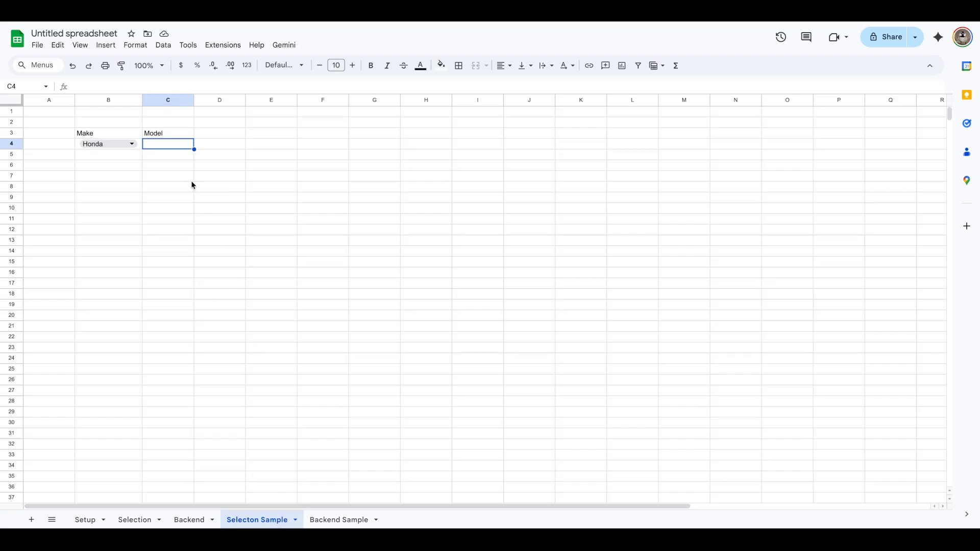
click(163, 46)
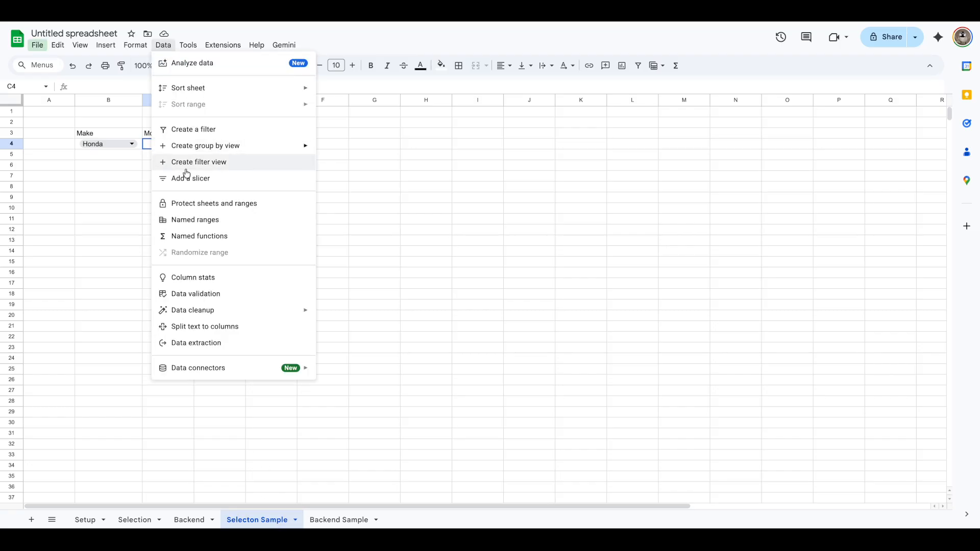
click(194, 295)
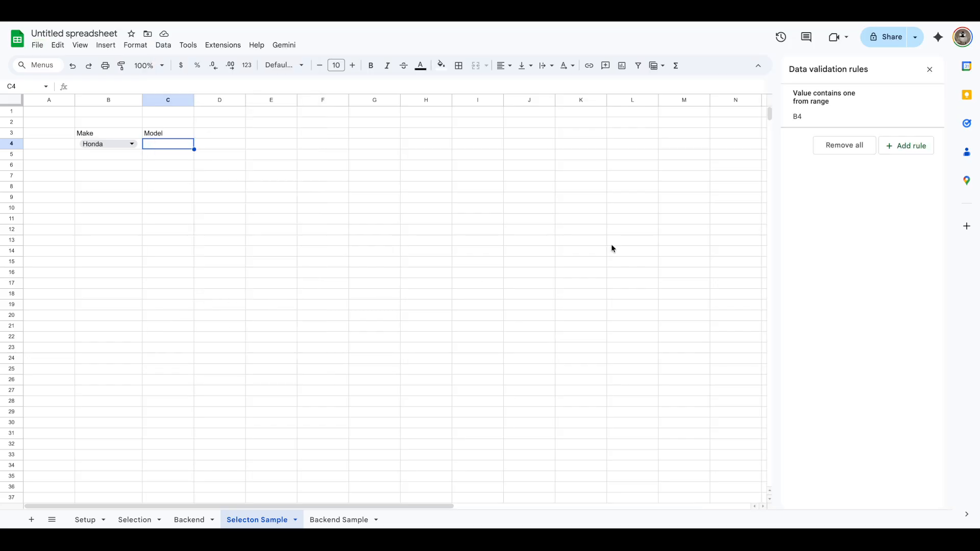
click(897, 152)
click(886, 157)
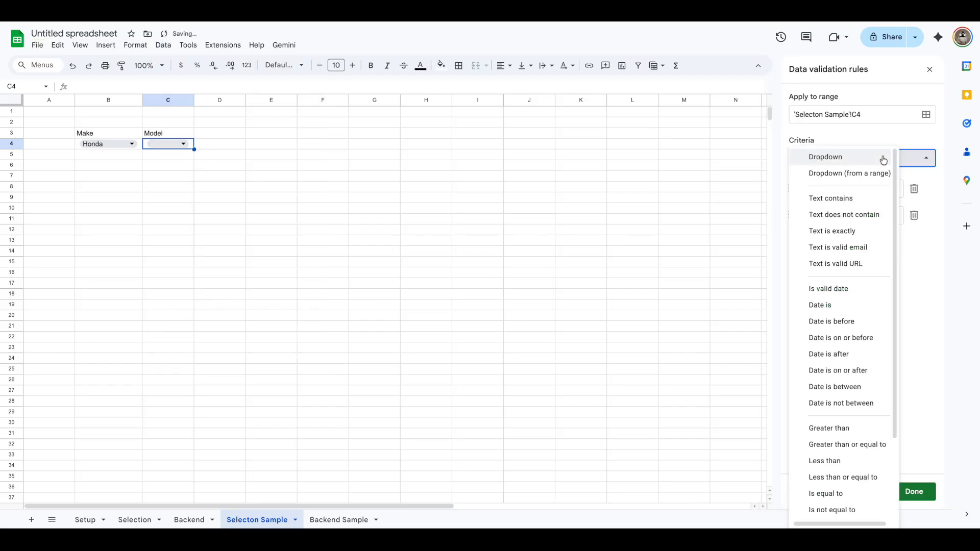
click(857, 174)
Step: Set the C4 dropdown's source range to 'Backend Sample'!C3:Y3, review the listed models, and save the rule
click(926, 188)
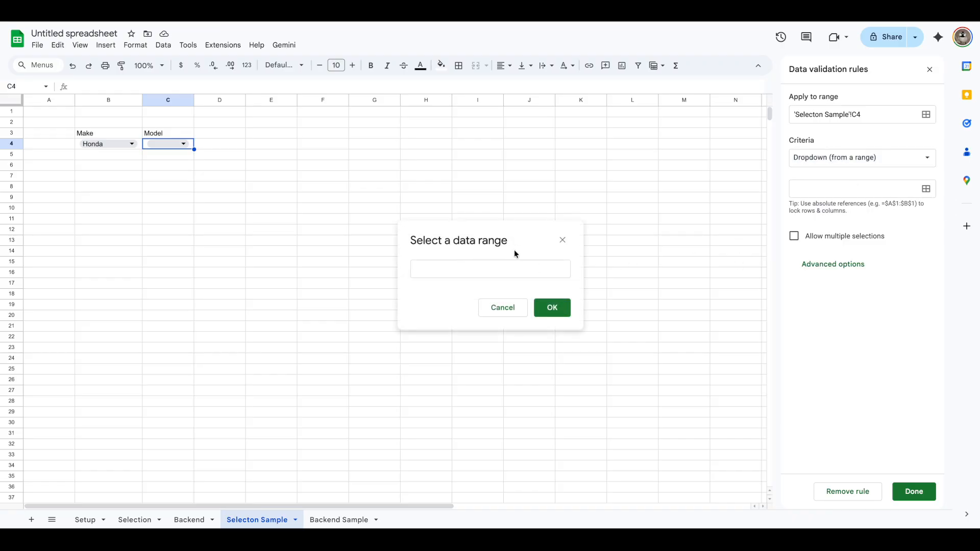
click(432, 265)
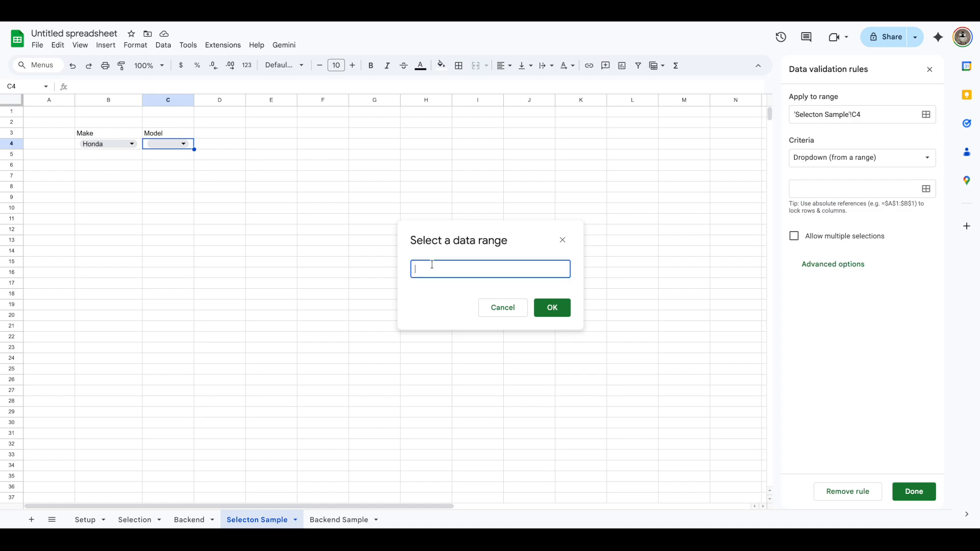
click(348, 520)
drag(144, 136, 743, 141)
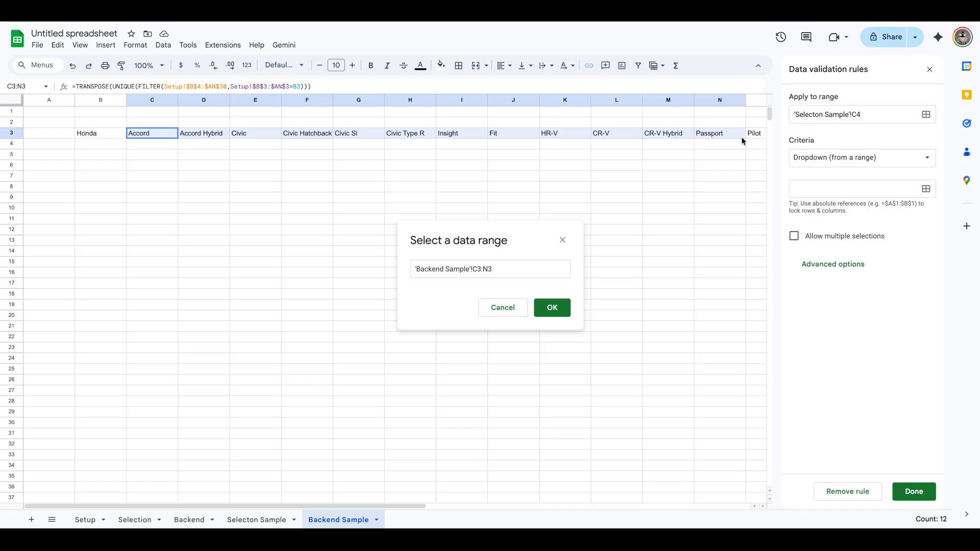
drag(742, 142, 710, 138)
click(554, 306)
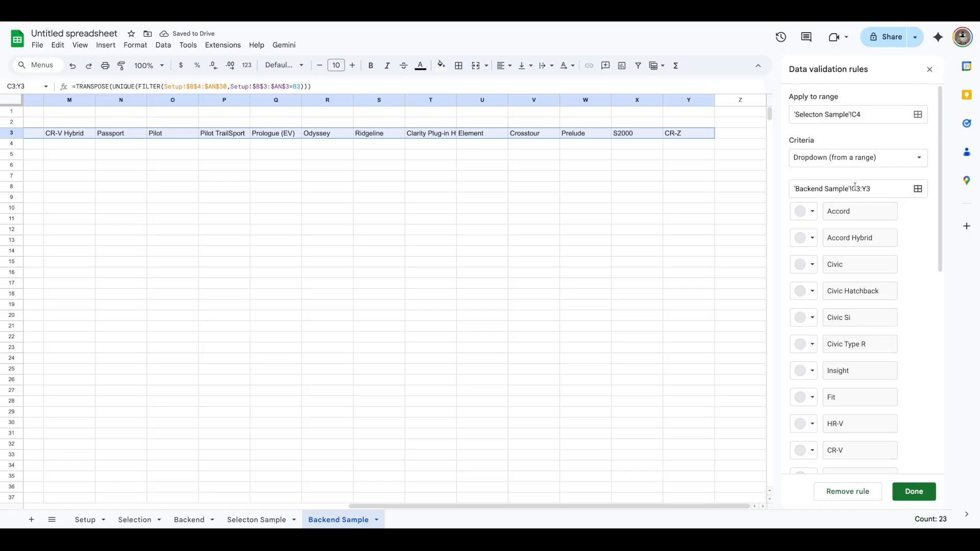
scroll(870, 273, down, 8)
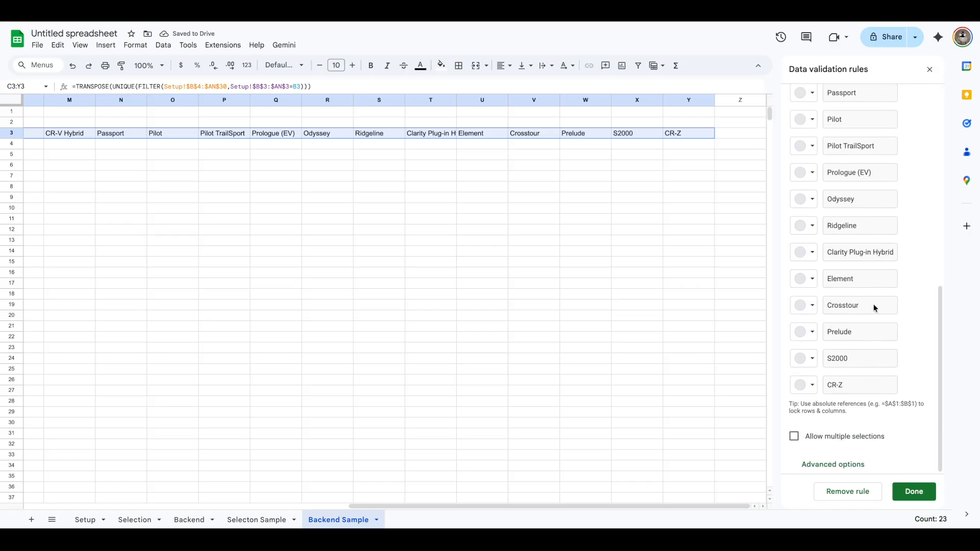
scroll(864, 258, up, 8)
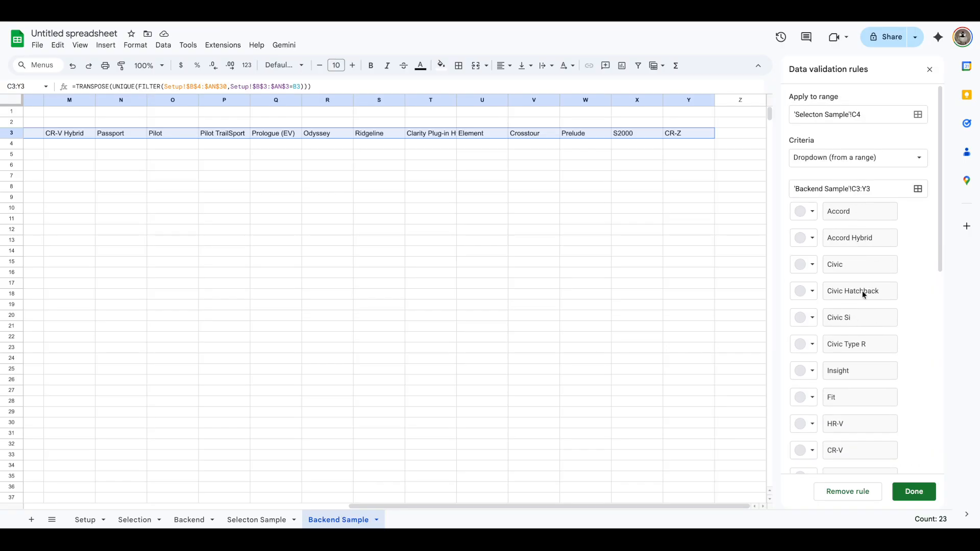
click(913, 491)
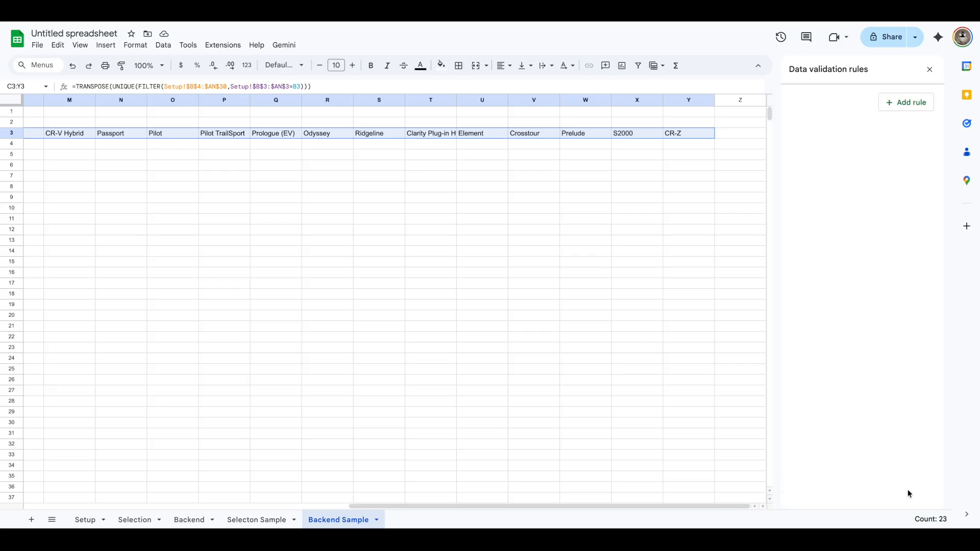
Step: Change the C4 dropdown rule on Selecton Sample to the relative range ='Backend Sample'!C3:Y3 without dollar signs and save it
click(261, 520)
click(792, 154)
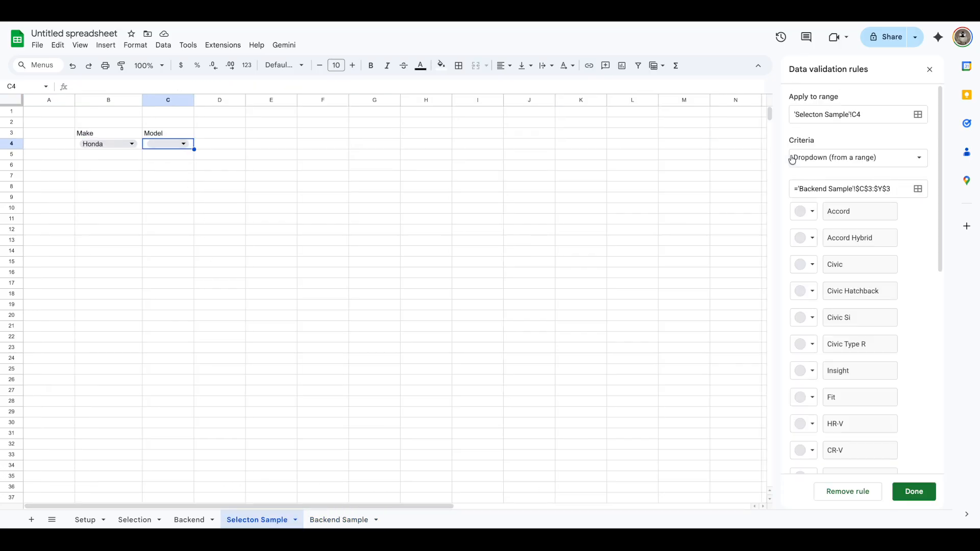
click(866, 188)
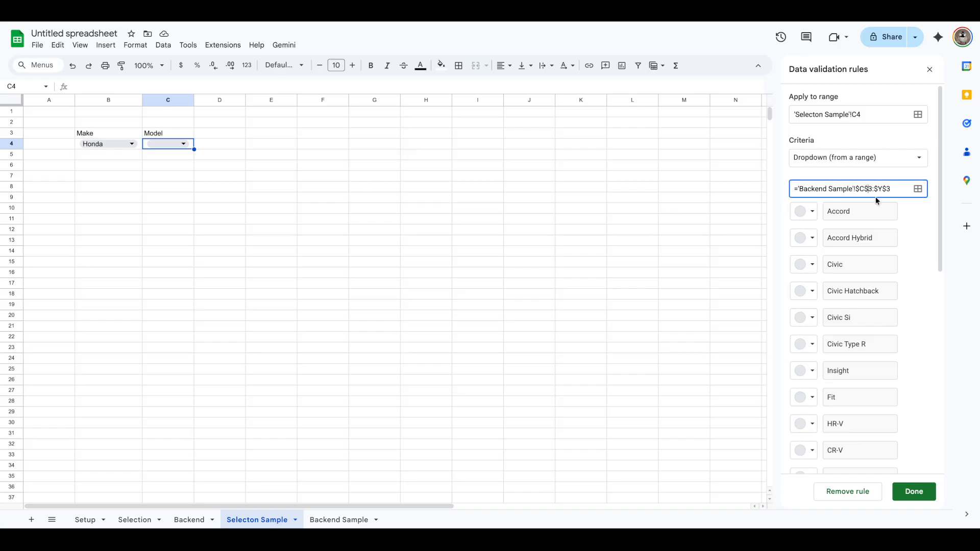
key(BackSpace)
click(860, 190)
key(BackSpace)
click(871, 189)
key(BackSpace)
key(BackSpace)
scroll(870, 307, down, 8)
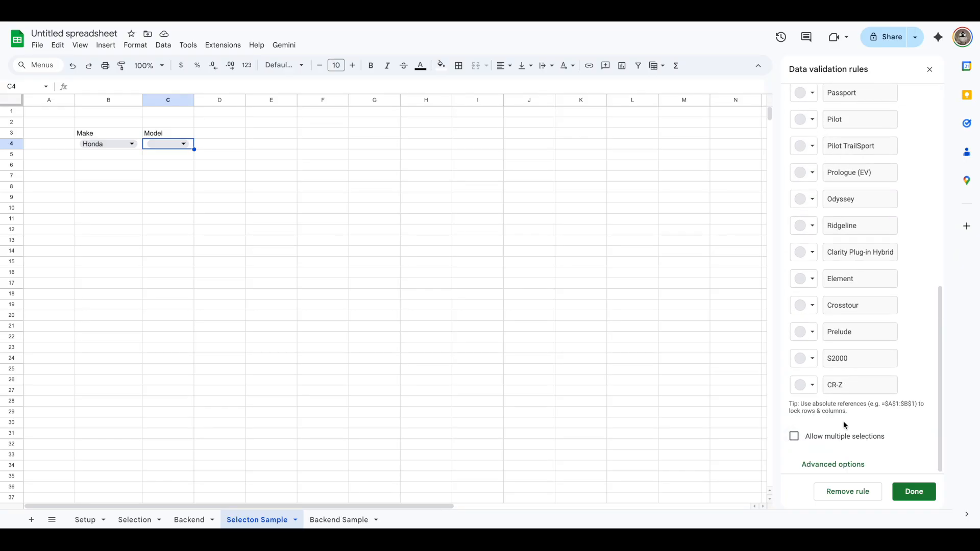
scroll(858, 407, up, 5)
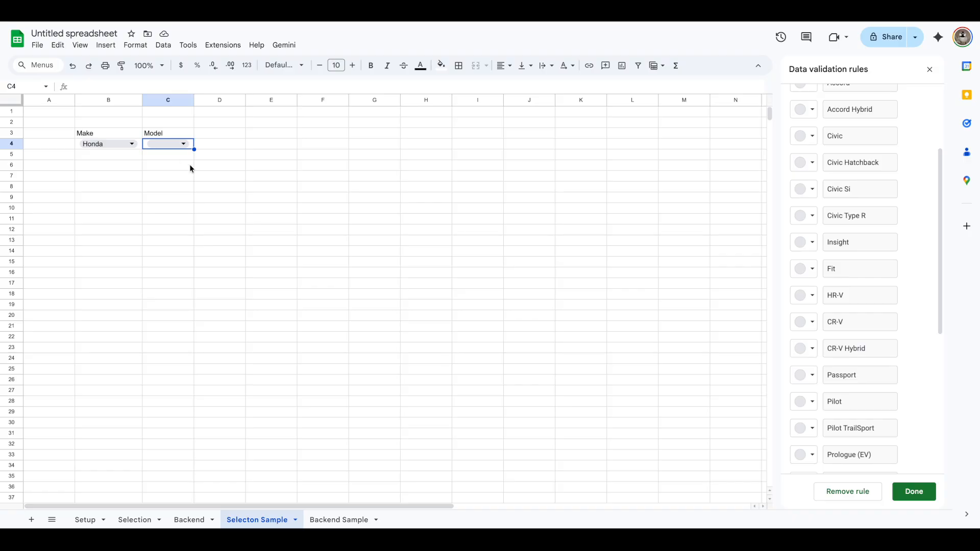
scroll(869, 275, up, 3)
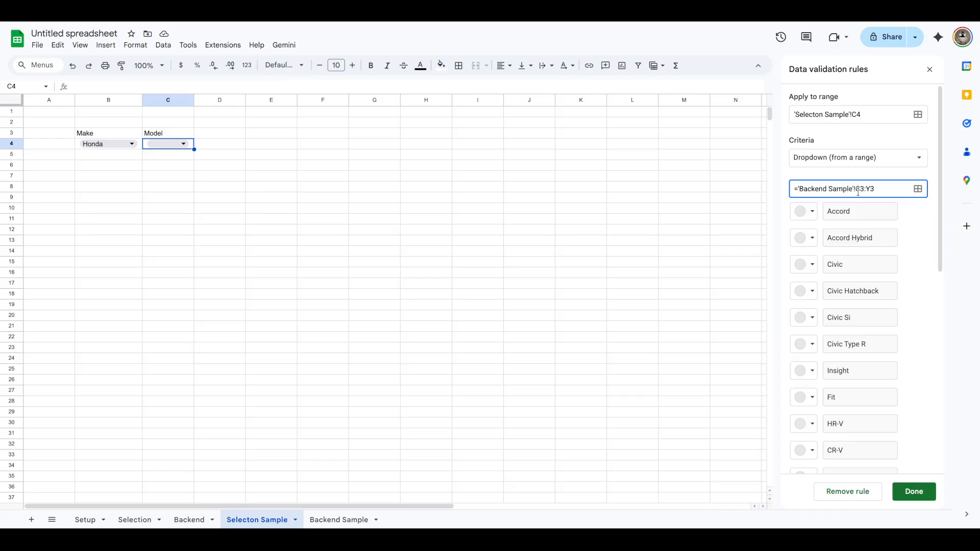
click(913, 494)
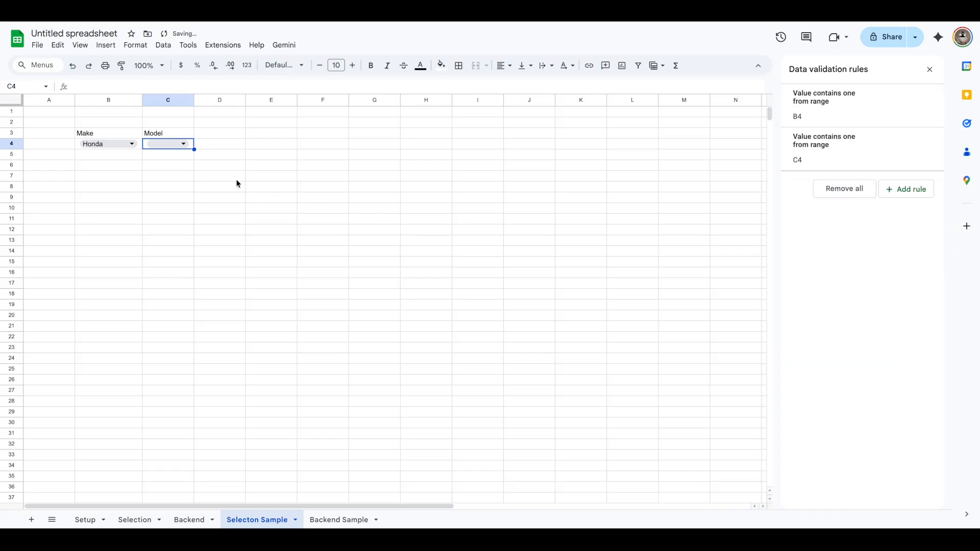
Step: Check the model options offered in C4 without choosing one
click(183, 148)
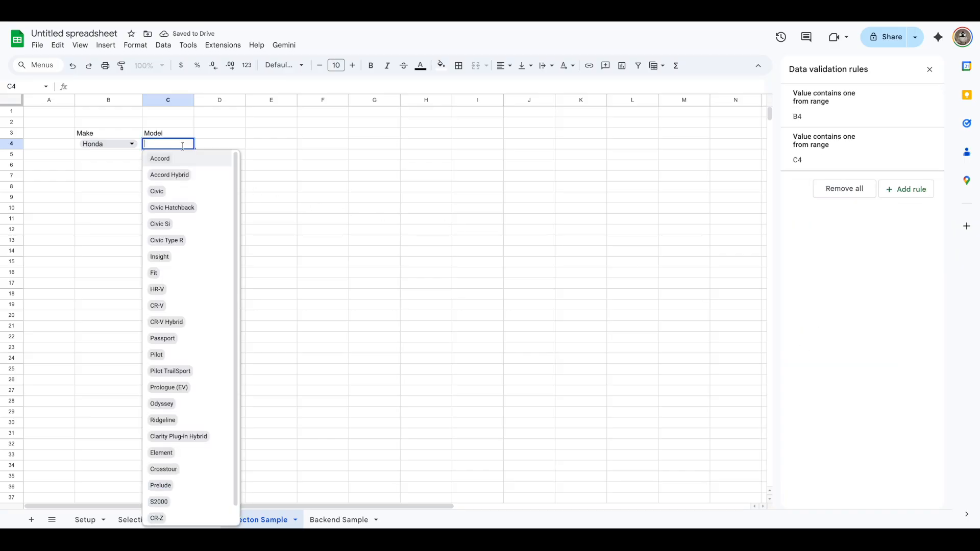
click(283, 188)
click(133, 145)
click(202, 135)
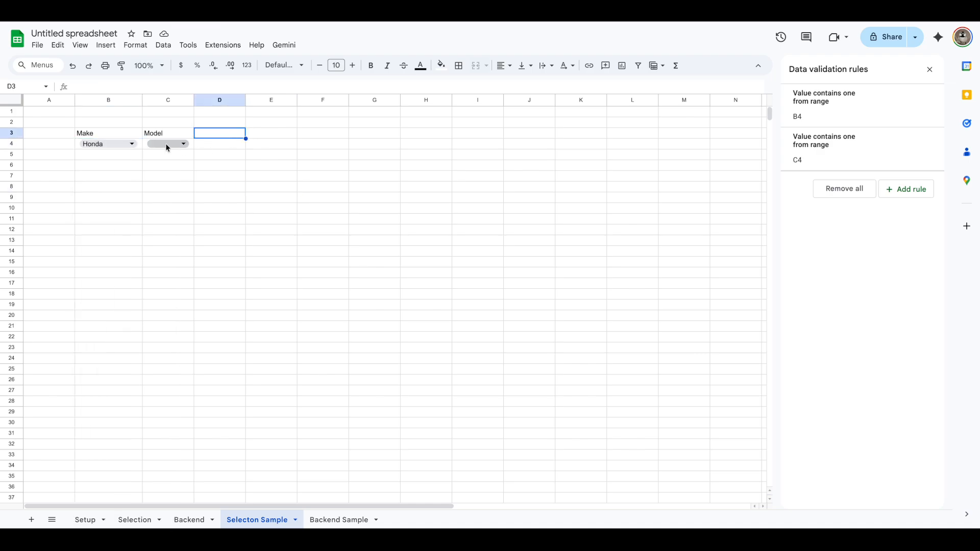
Step: Copy the make dropdown from B4 down to B8 and choose Acura in B5
click(142, 148)
drag(142, 149, 137, 190)
click(131, 156)
click(124, 186)
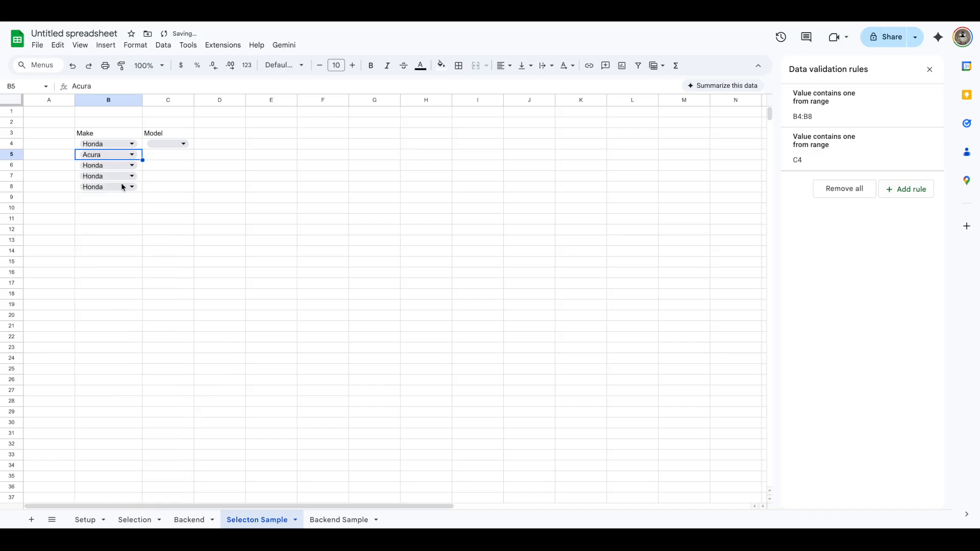
click(192, 148)
Step: On Backend Sample, fill the make reference in B3 down the column and copy the C3 model formula down to C27
click(323, 518)
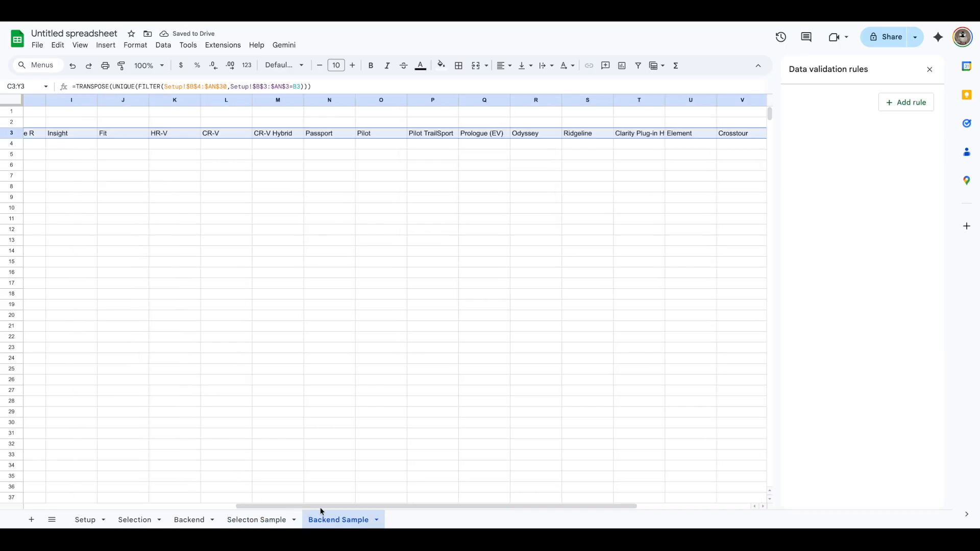
drag(439, 506, 2, 503)
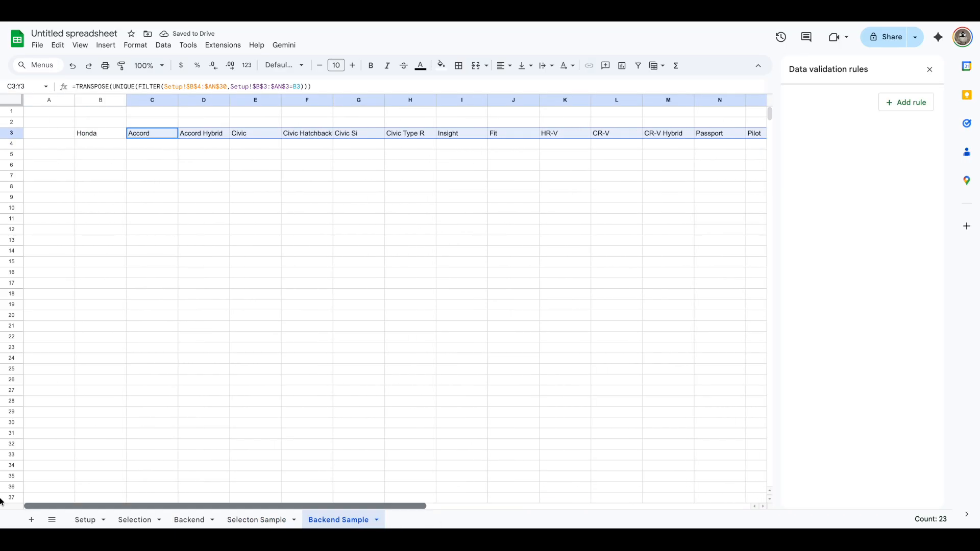
click(103, 135)
drag(126, 139, 131, 378)
click(170, 134)
drag(178, 138, 170, 389)
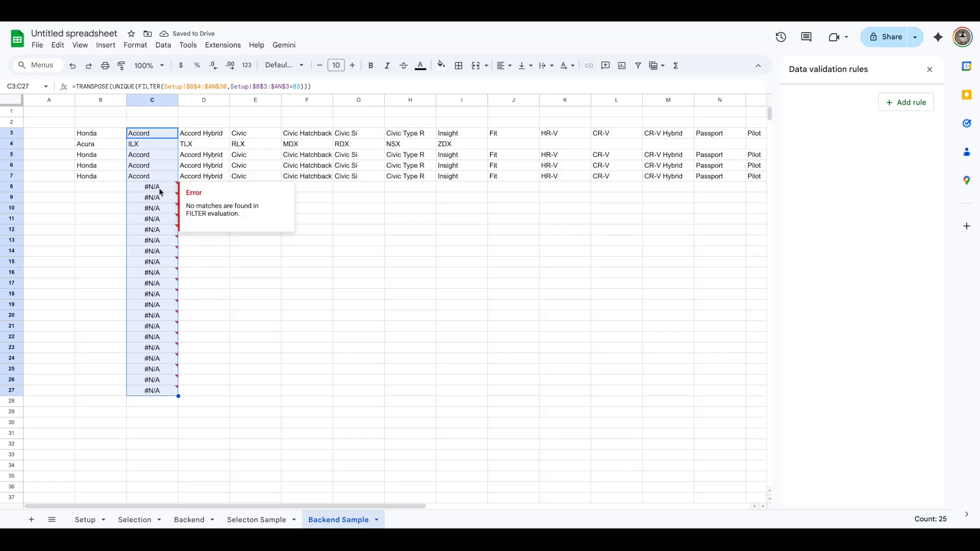
Step: Open the C3 formula on Backend Sample for editing right after its equals sign
click(129, 134)
click(78, 86)
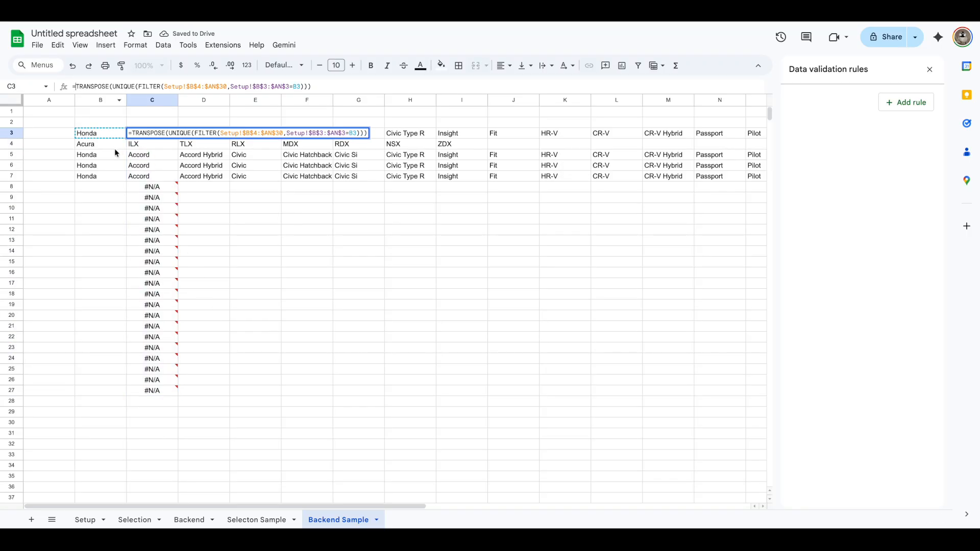
text(iferr)
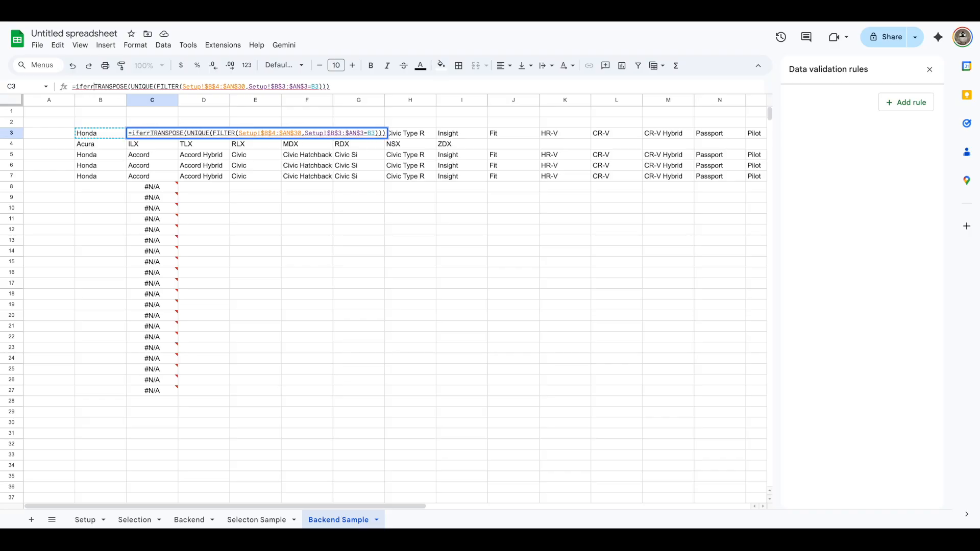
key(BackSpace)
key(BackSpace)
key(BackSpace)
key(BackSpace)
key(BackSpace)
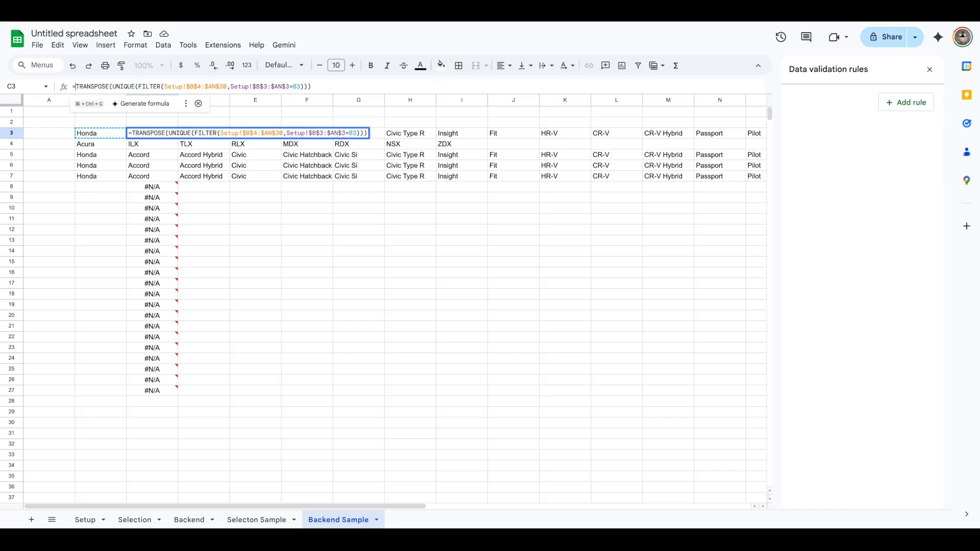
Step: Wrap the C3 formula in an IF starting =if(B3="","", before TRANSPOSE, and copy it down to C27
text(if()
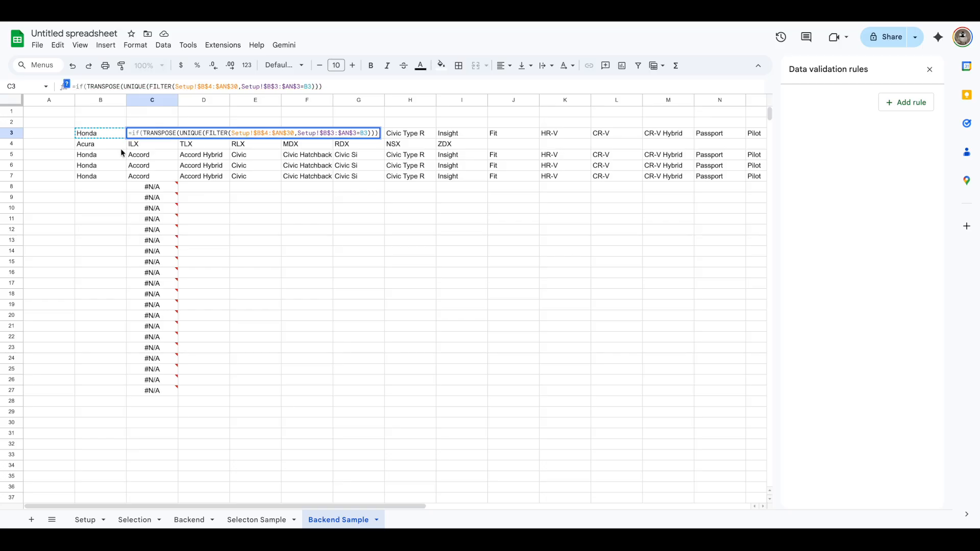
click(110, 135)
text(= "","",)
key(Return)
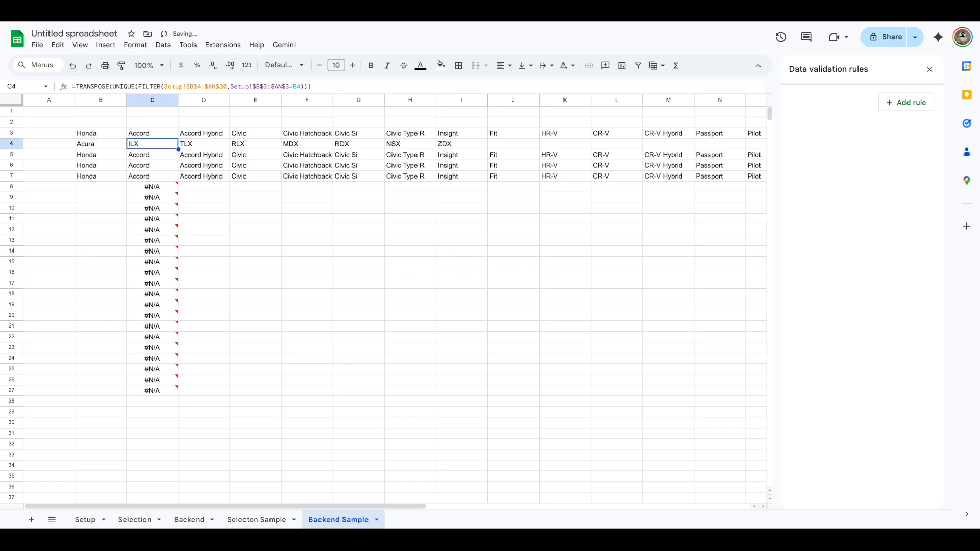
click(151, 133)
drag(178, 138, 198, 388)
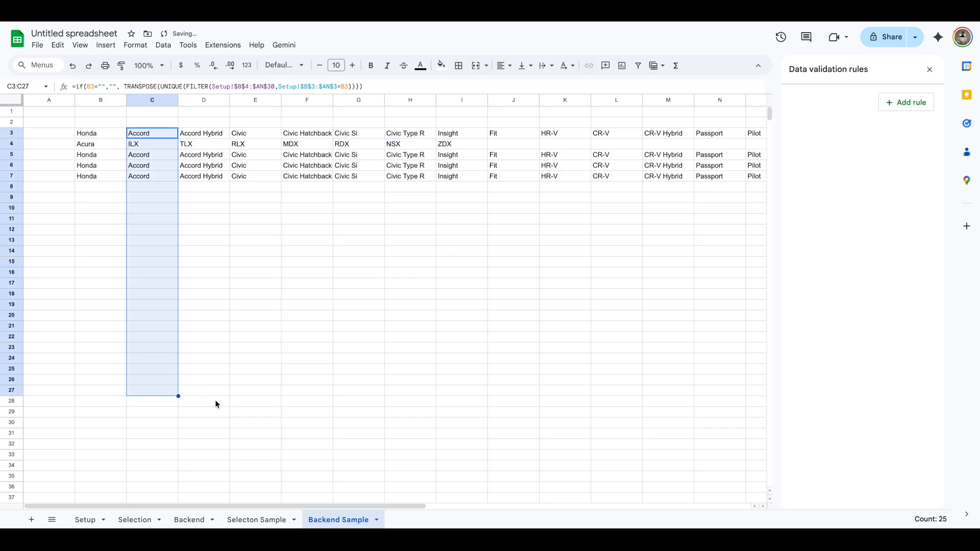
Step: Copy the model dropdown on Selecton Sample from C4 down to C8
click(280, 520)
drag(194, 148, 193, 189)
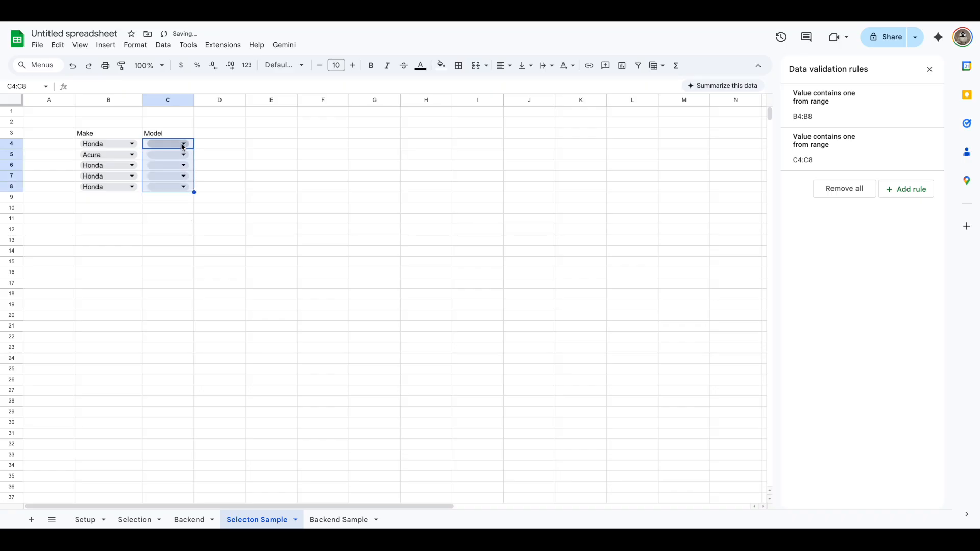
Step: Choose Accord as the Honda model in C4 and TLX as the Acura model in C5
click(182, 147)
click(197, 160)
click(182, 155)
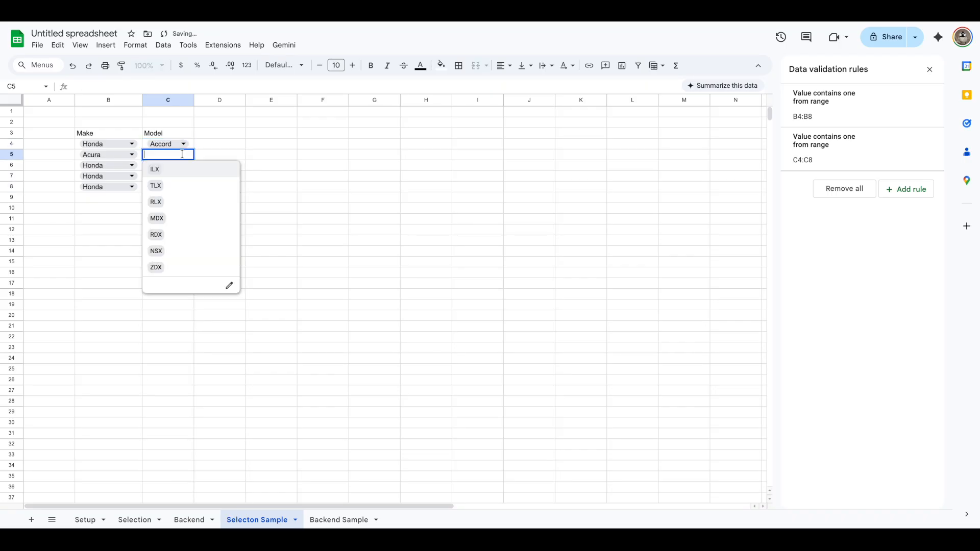
click(171, 185)
Step: Set row 6 to make BMW with model 5 Series, and row 7 to make Bentley with model Bentayga
click(132, 166)
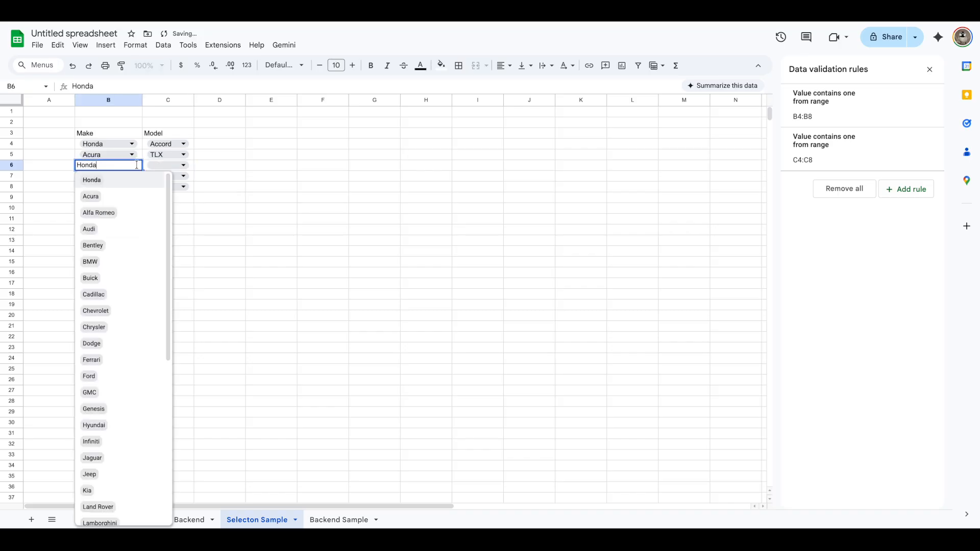
click(92, 262)
click(183, 165)
click(156, 212)
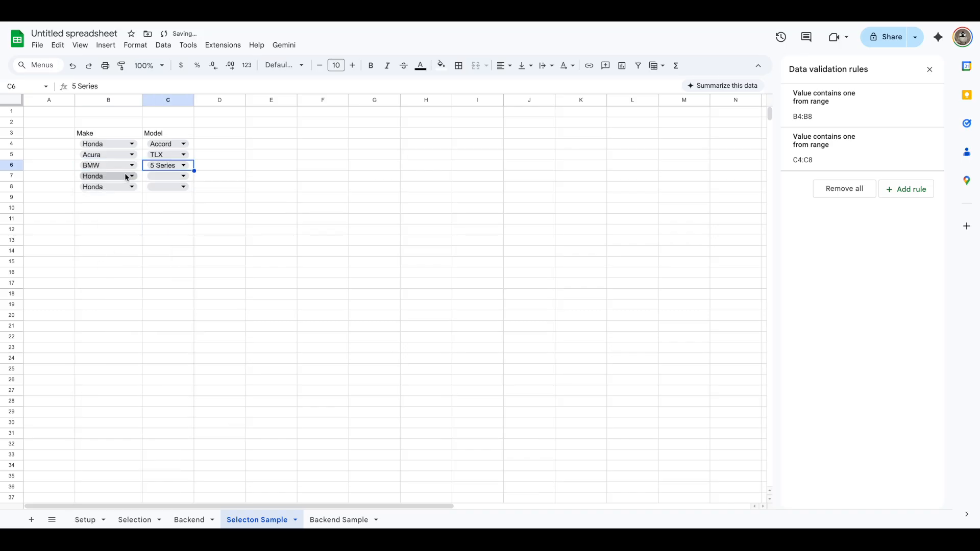
click(128, 176)
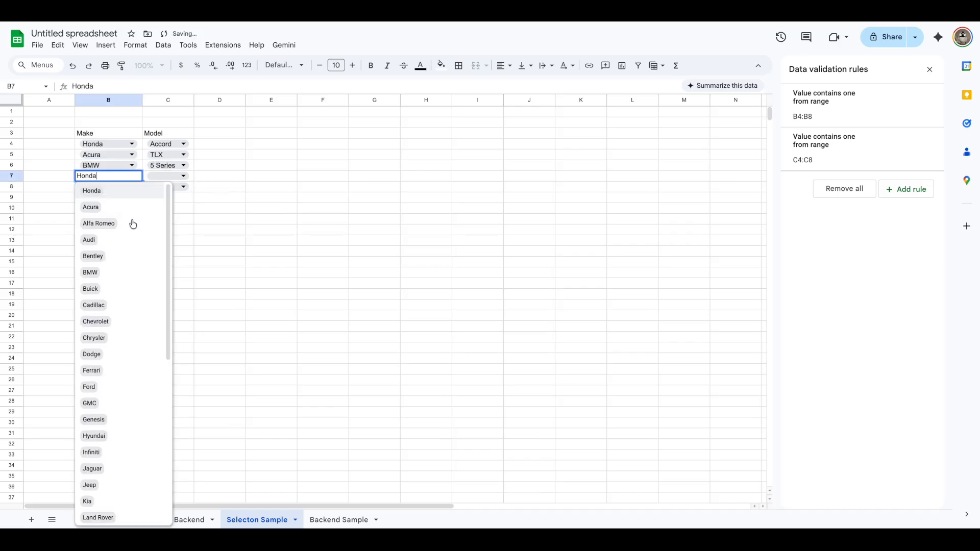
click(93, 256)
click(183, 176)
click(168, 192)
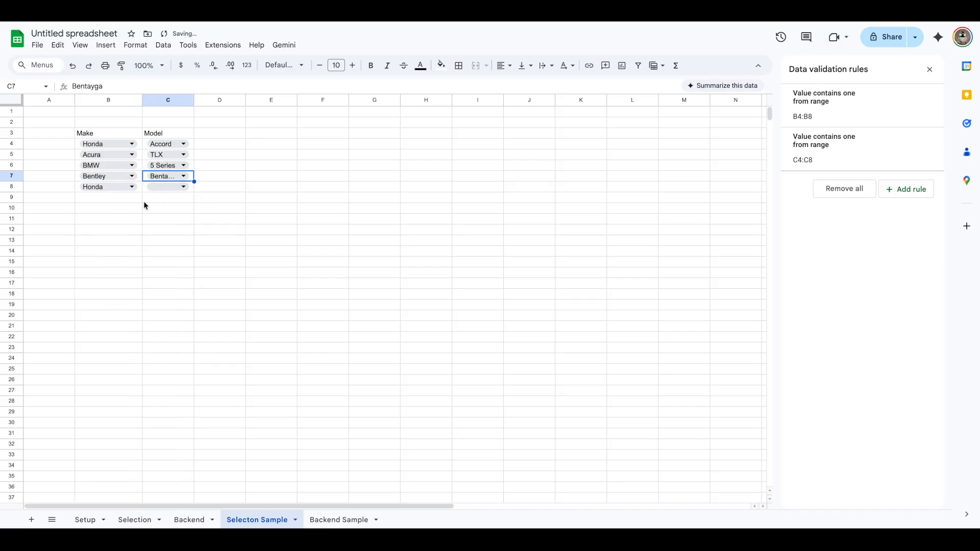
Step: Set the make in B8 to Chrysler and the model in C8 to Voyager
click(132, 187)
click(106, 350)
click(183, 187)
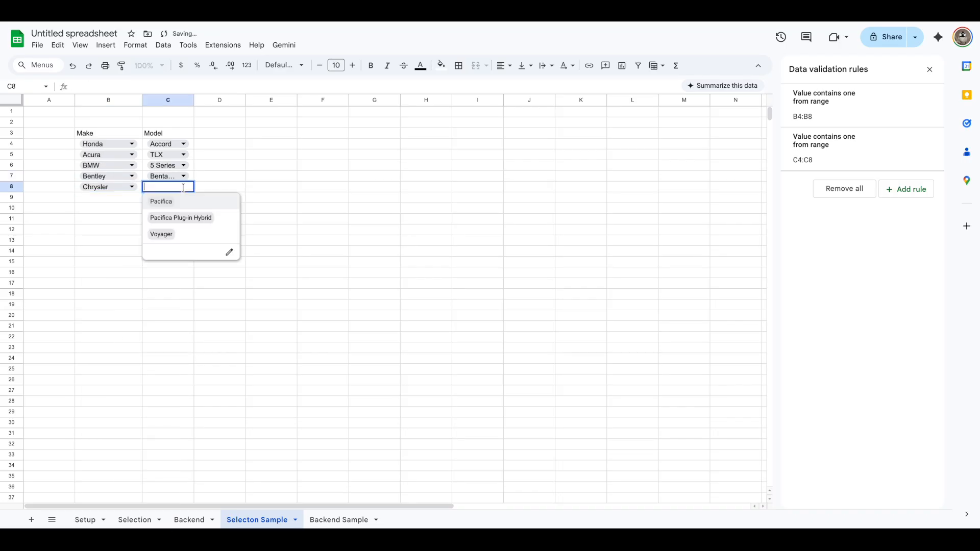
click(161, 233)
Step: Extend the make and model dropdowns from B8 and C8 down to row 11
click(139, 190)
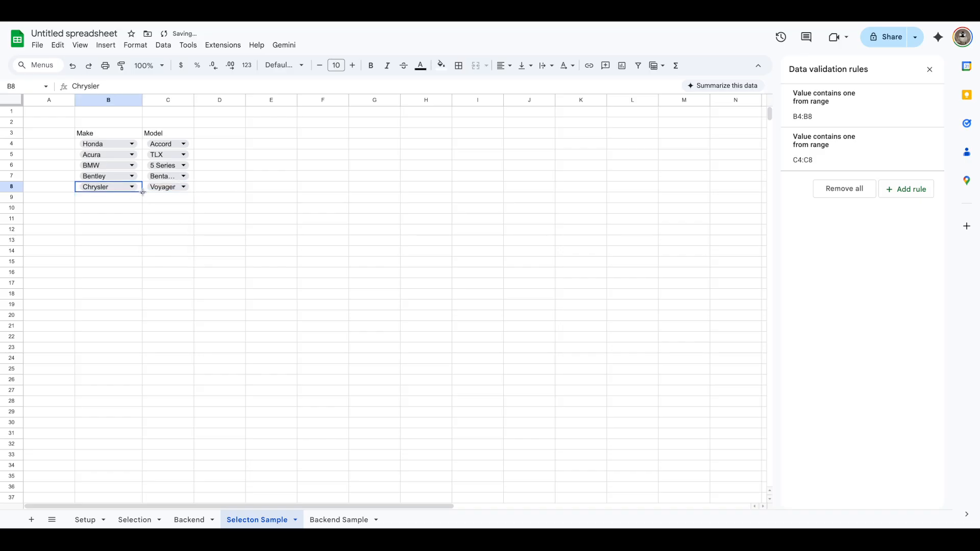
drag(142, 193, 143, 221)
click(189, 188)
drag(194, 193, 193, 221)
click(223, 222)
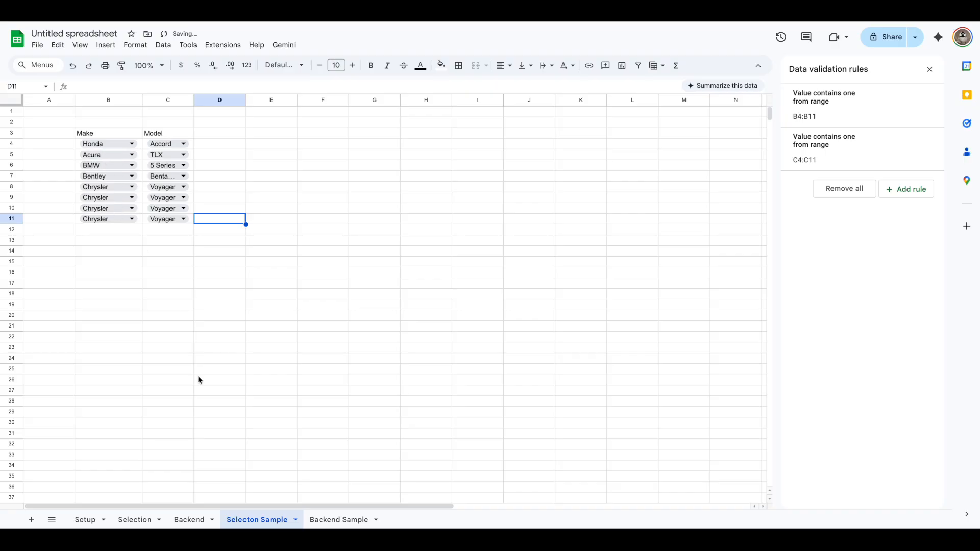
Step: On Backend Sample, fill the make reference in B3 down to B52
click(335, 520)
click(105, 131)
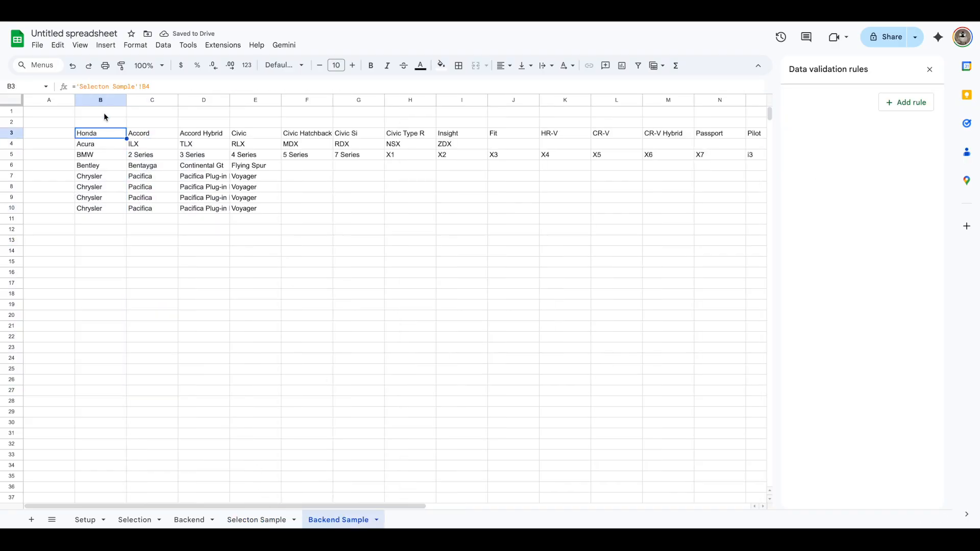
click(252, 520)
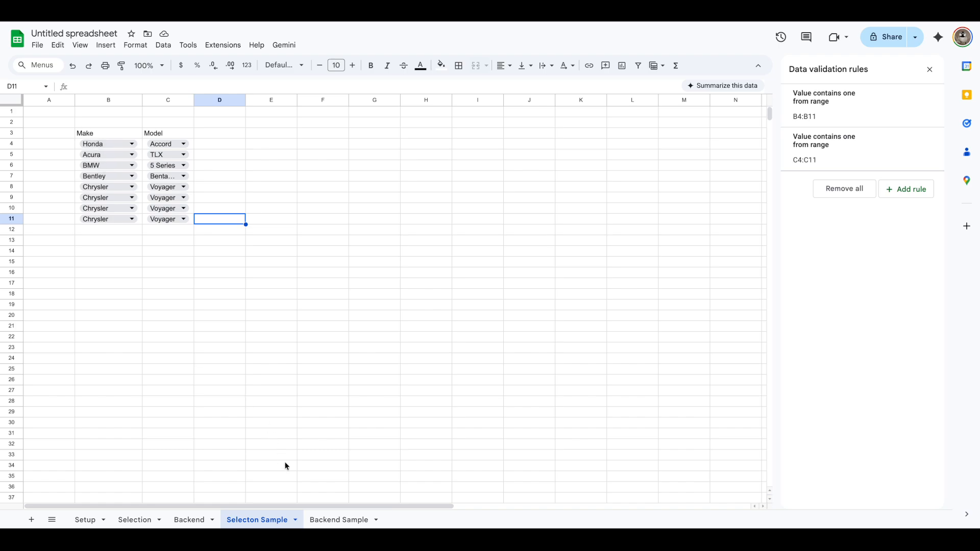
click(336, 520)
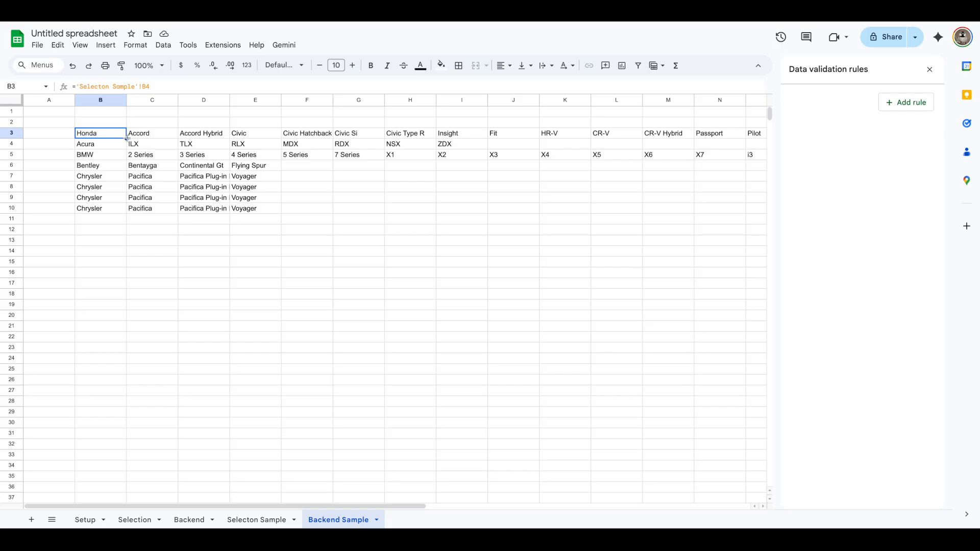
drag(126, 138, 133, 495)
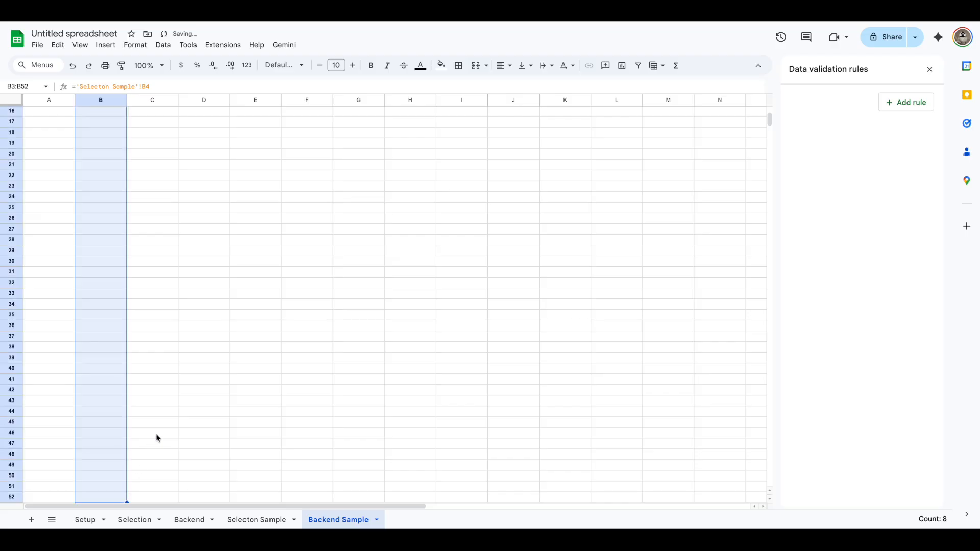
Step: Copy the C3 model formula on Backend Sample down to C53 and return to the Selecton Sample sheet
scroll(155, 433, up, 5)
drag(167, 136, 174, 491)
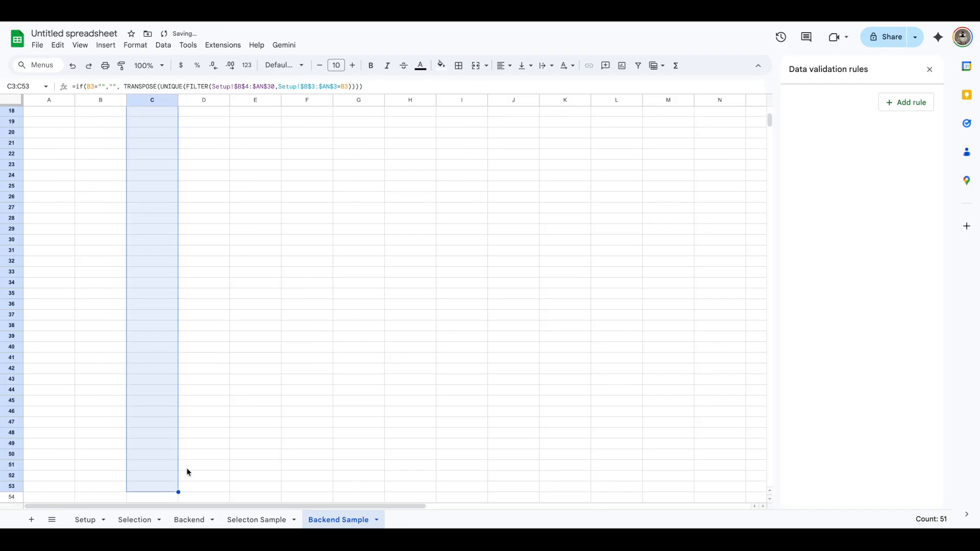
scroll(197, 456, up, 5)
click(289, 516)
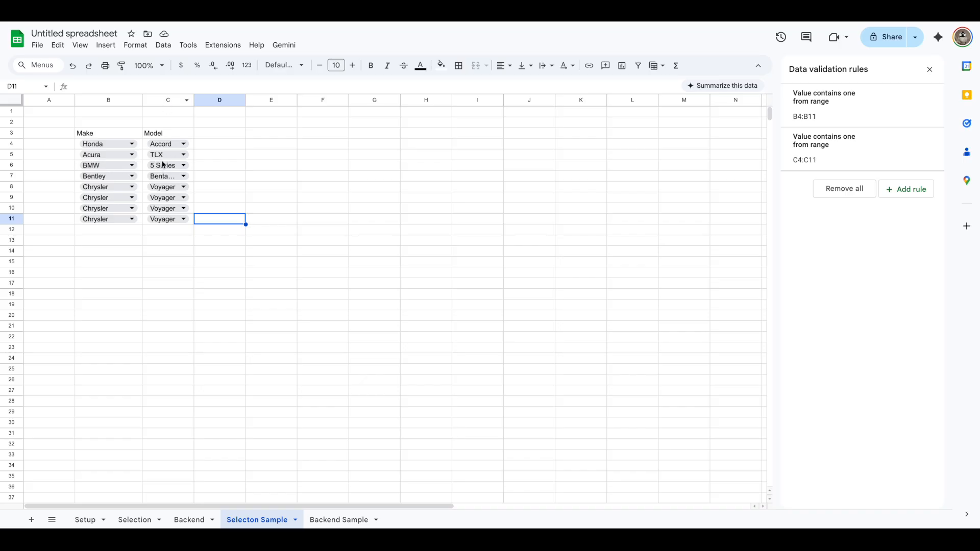
click(339, 520)
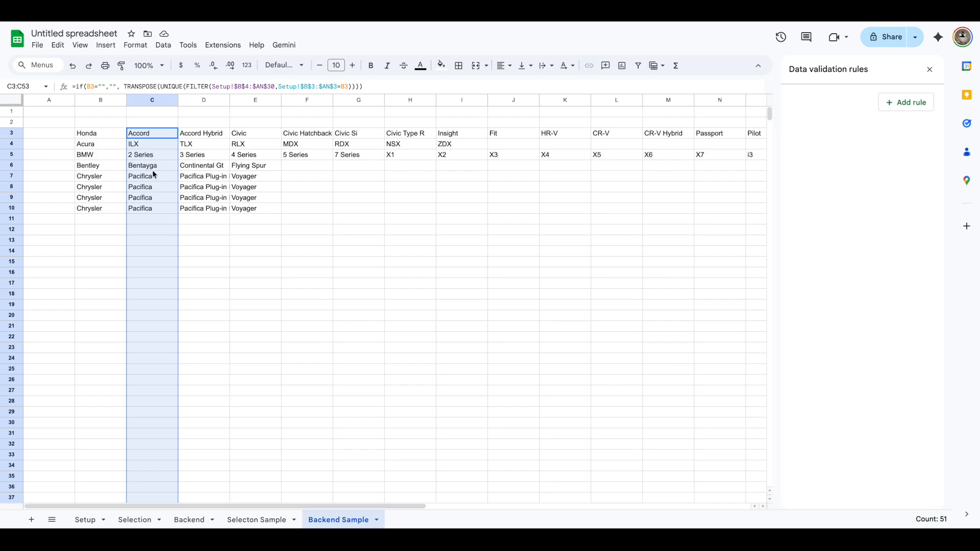
click(237, 522)
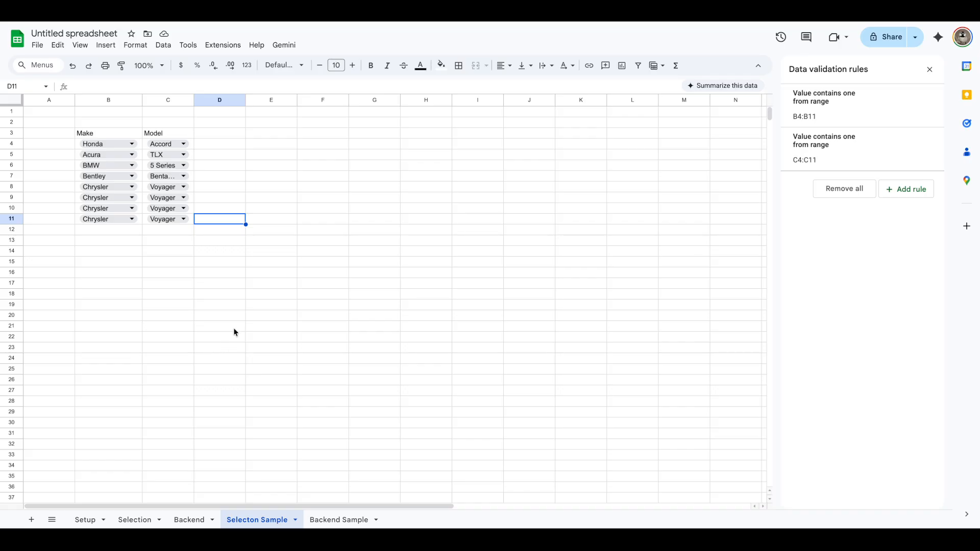